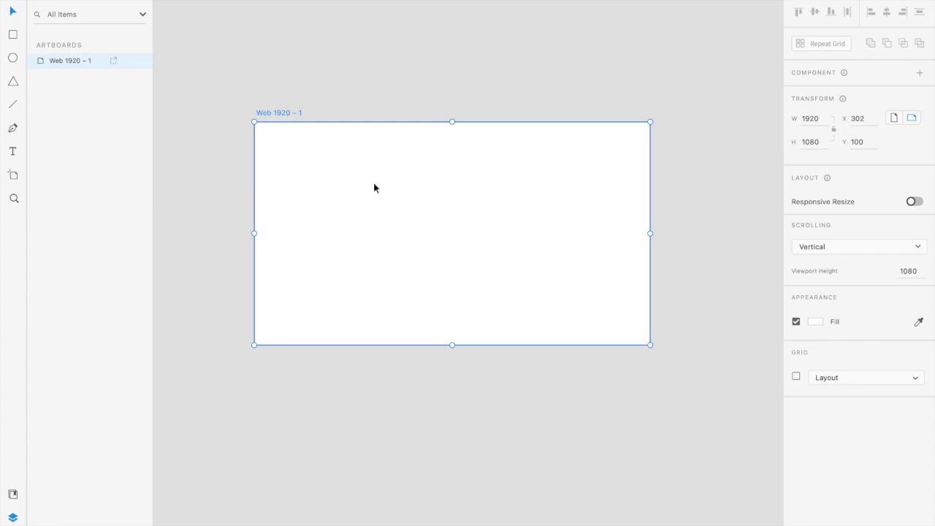
key("Delete")
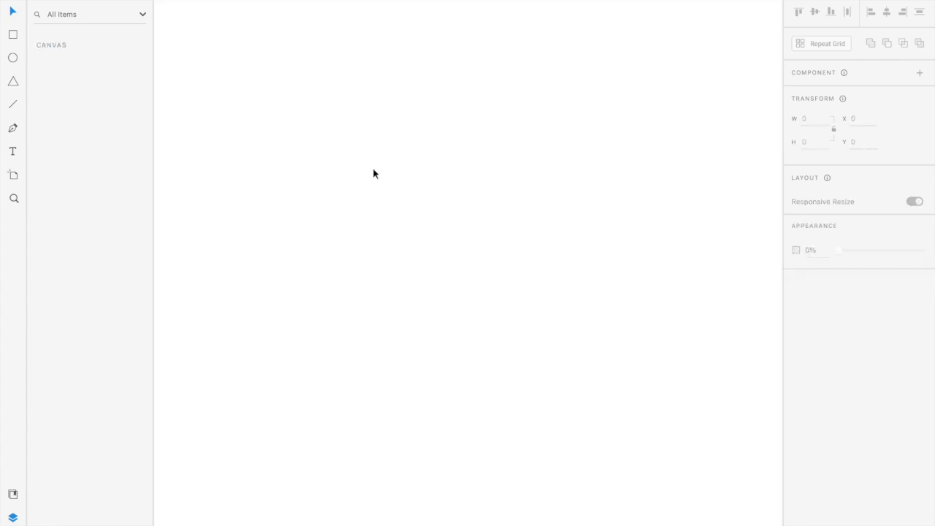
left_click(13, 34)
left_click_drag(249, 98, 615, 322)
key("ctrl+z")
key("ctrl+z")
Step: Draw a rectangle about 1538 by 833 on the empty pasteboard and remove its border
scroll(420, 284, "down", 5)
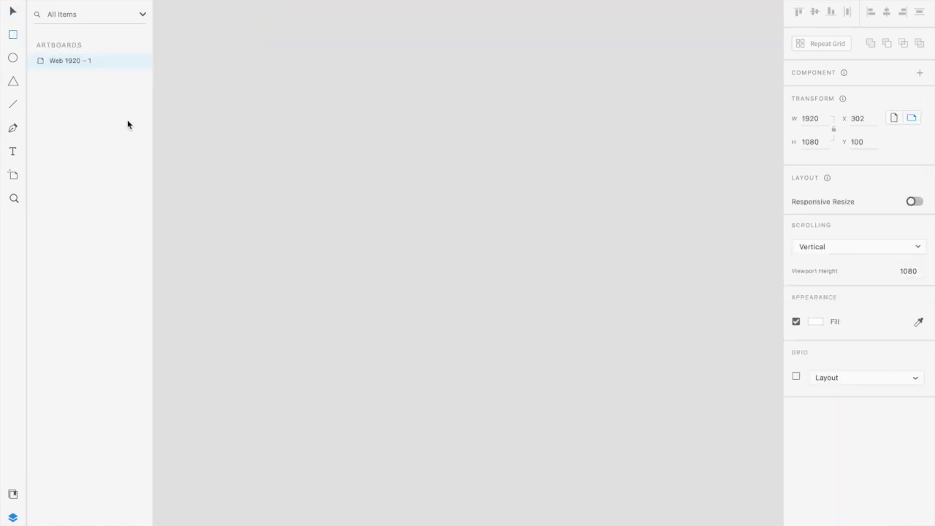
mouse_move(268, 96)
left_mouse_down()
mouse_move(441, 258)
mouse_move(584, 268)
left_mouse_up()
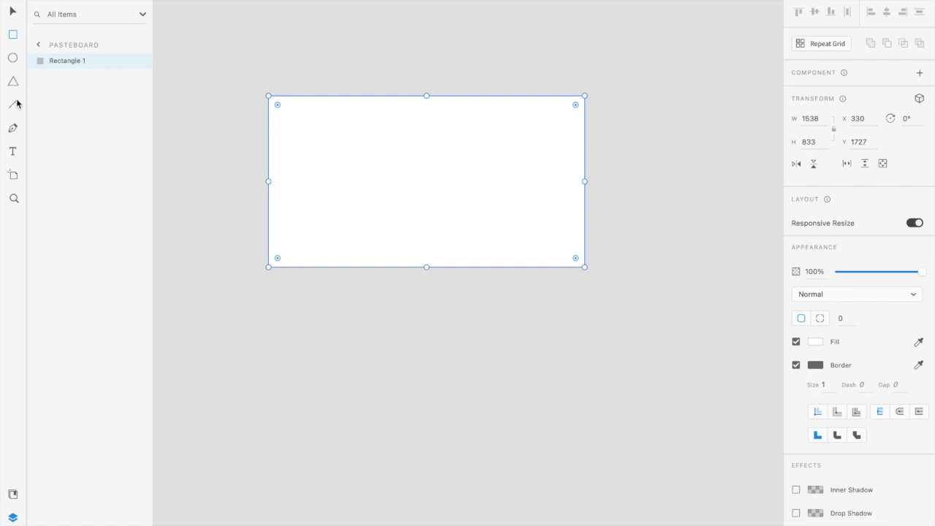
left_click(796, 365)
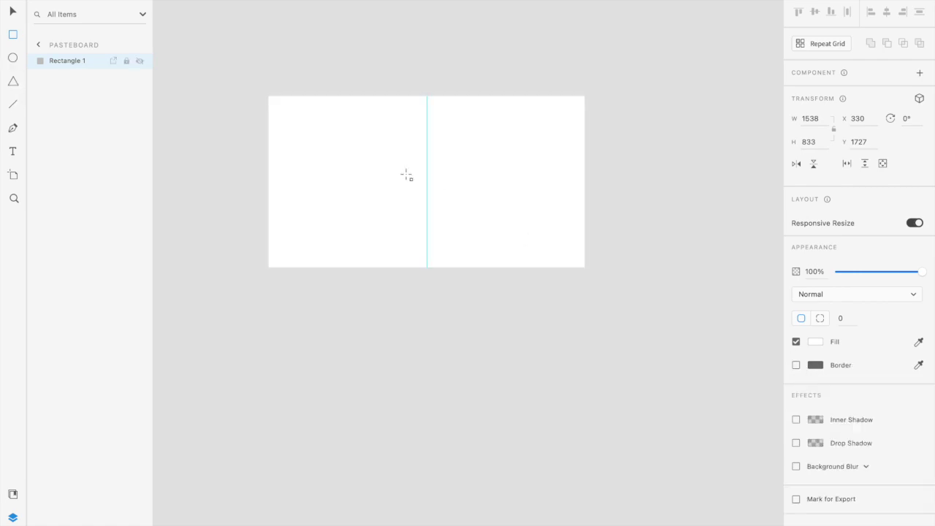
left_click(11, 12)
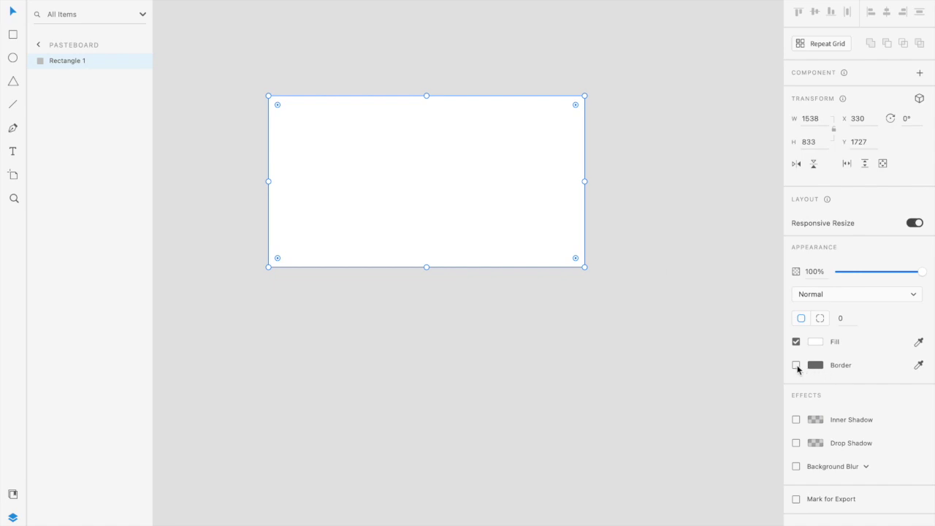
Step: Fill the rectangle with a solid dark red of about #D30000
left_click(815, 342)
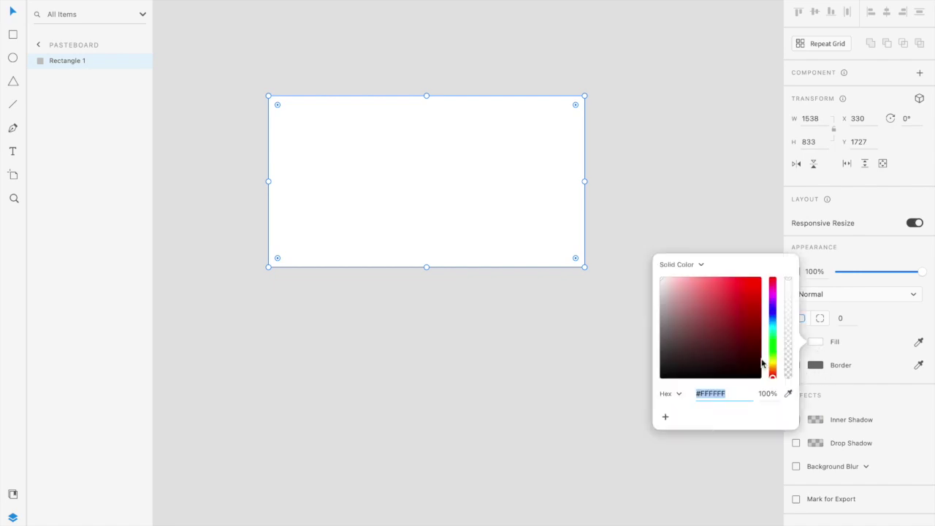
left_click_drag(773, 299, 773, 285)
left_click(743, 294)
left_click_drag(743, 294, 770, 258)
left_click(773, 290)
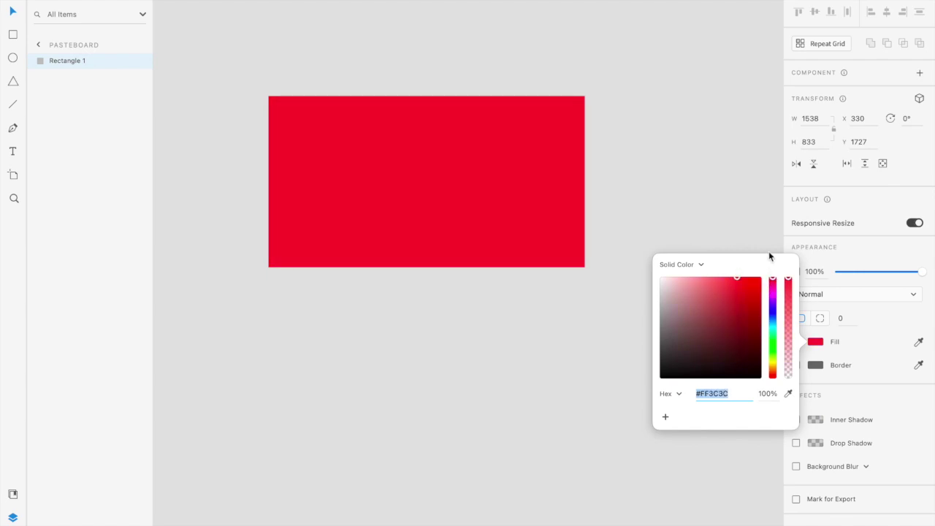
left_click(743, 290)
left_click_drag(743, 291, 768, 298)
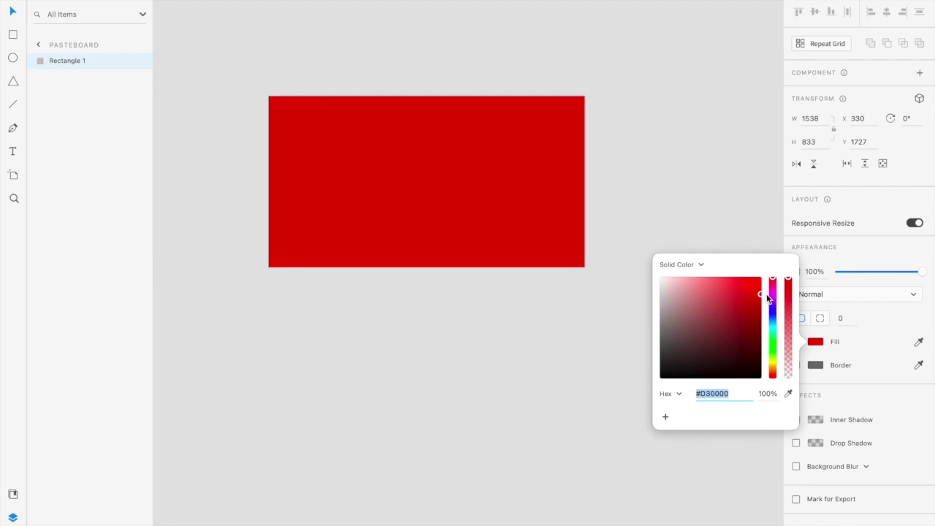
left_click(677, 178)
left_click(454, 191)
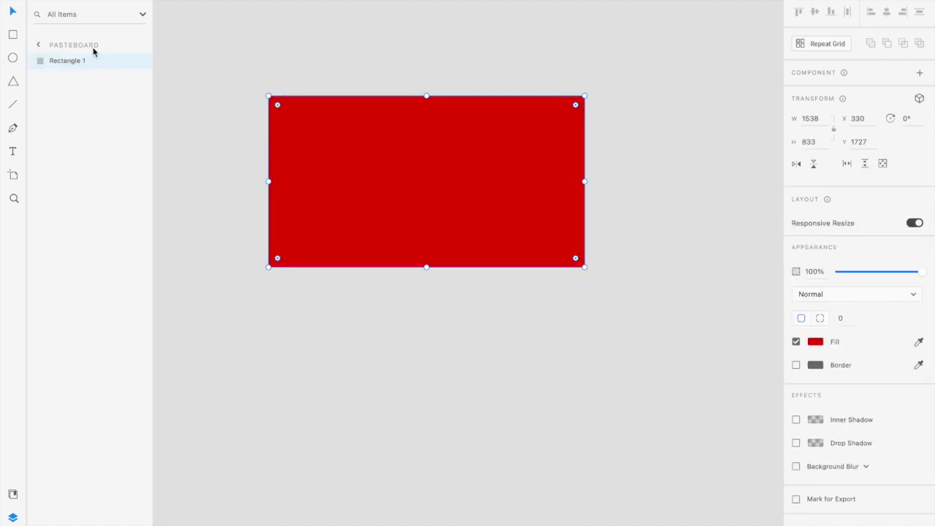
Step: Draw a borderless white rectangle about 984 by 844, rotate it 36°, and place it across the red rectangle's left part
left_click(12, 36)
left_click_drag(238, 59, 442, 233)
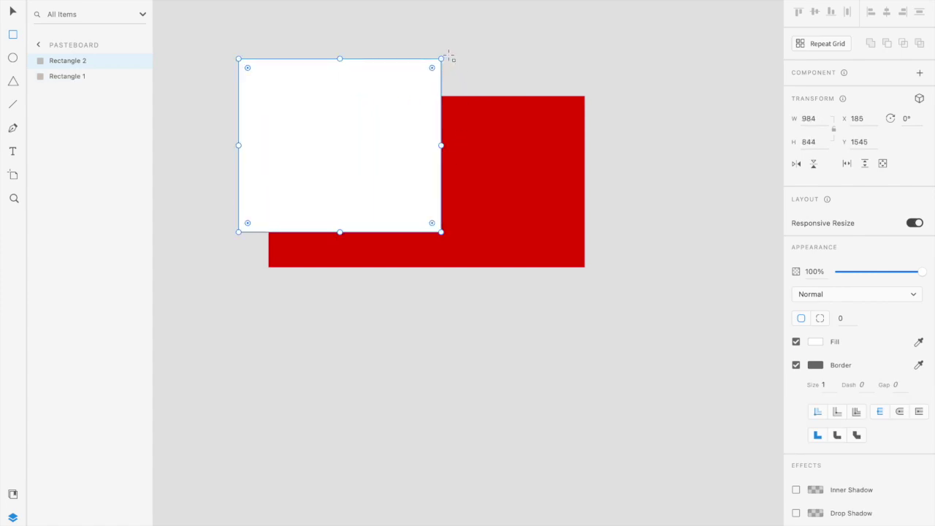
left_click(796, 366)
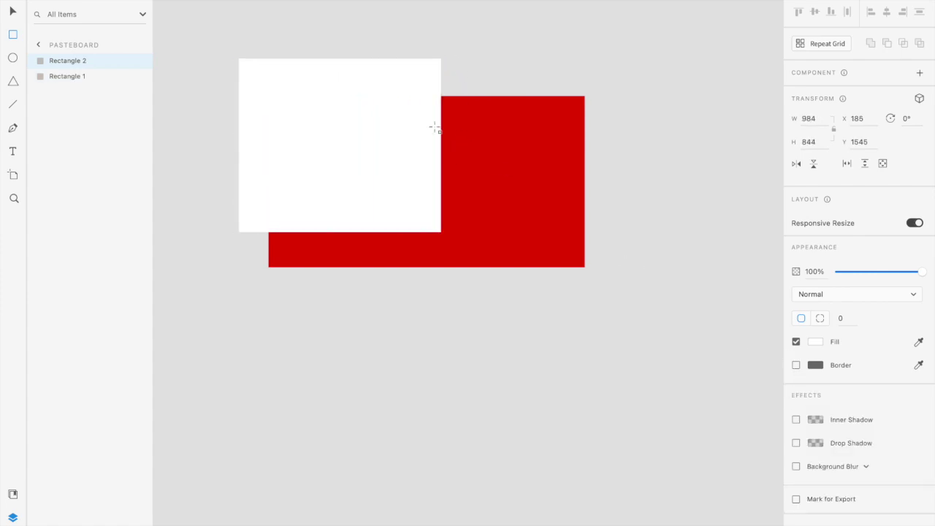
left_click(13, 15)
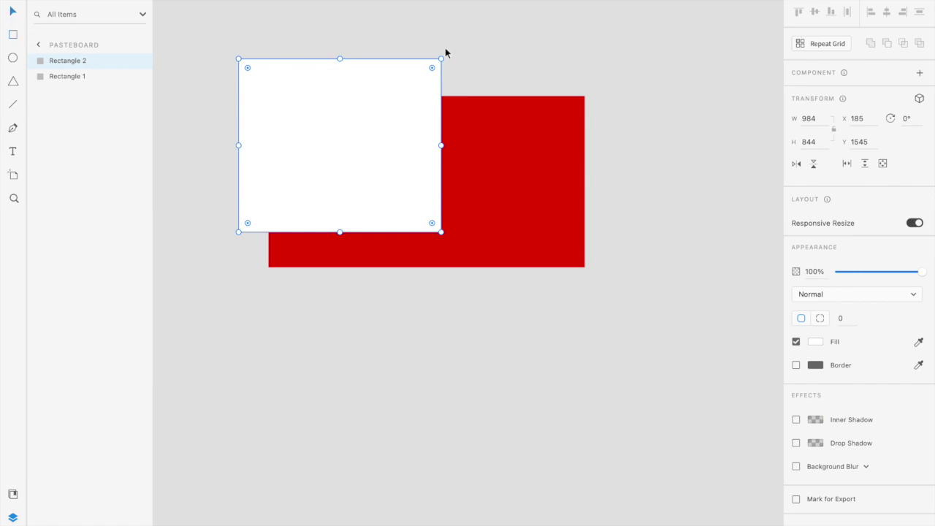
left_click_drag(442, 56, 357, 190)
Step: Bring the red rectangle in front of the rotated white rectangle
left_click(439, 108)
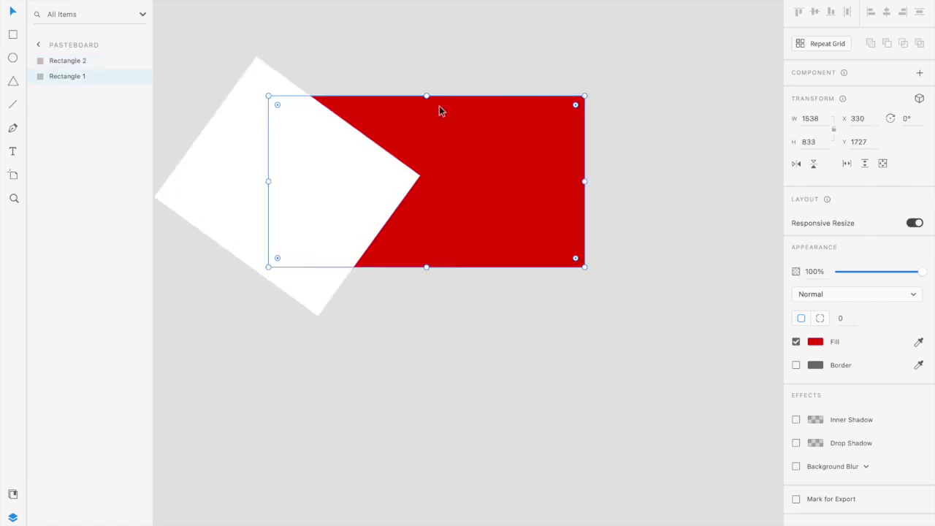
right_click(386, 130)
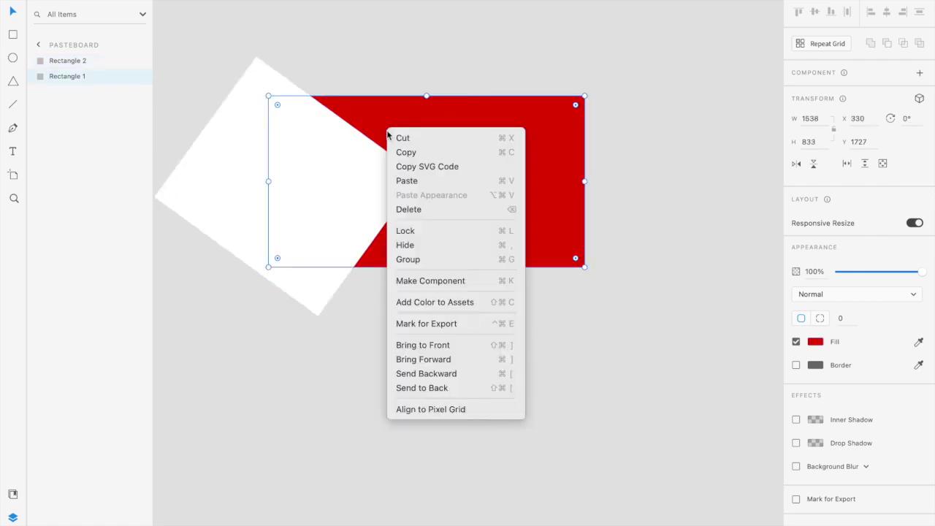
left_click(440, 352)
left_click(351, 19)
Step: Mask the rotated white rectangle with the red rectangle using Mask with Shape
left_click(307, 122)
left_click(262, 113, "shift")
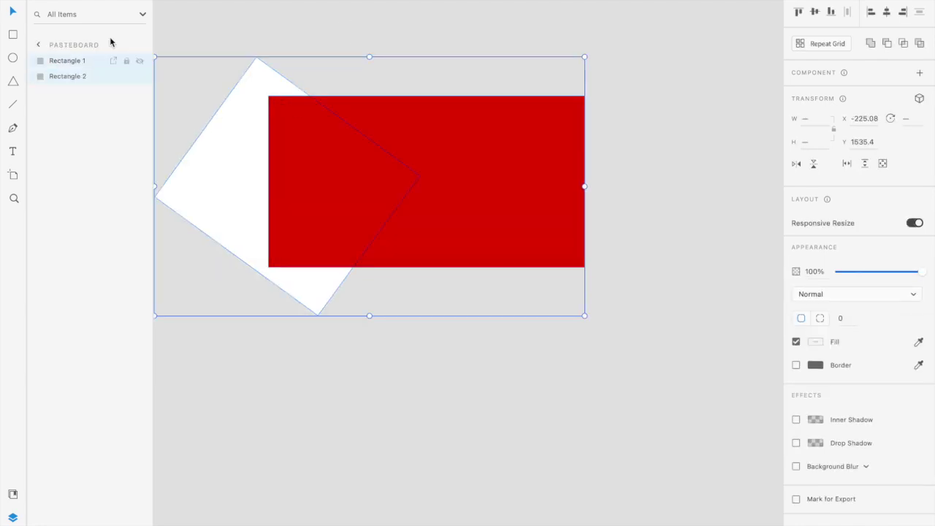
left_click(67, 7)
mouse_move(91, 7)
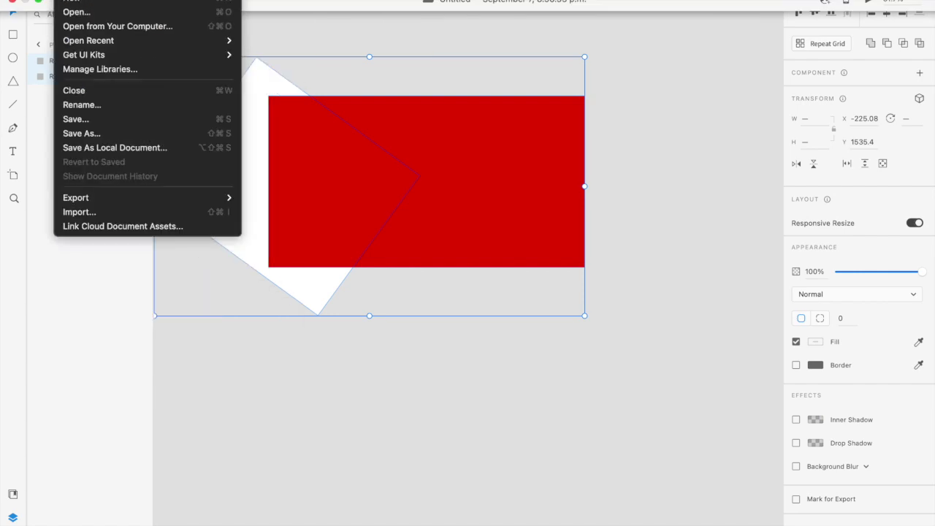
mouse_move(128, 7)
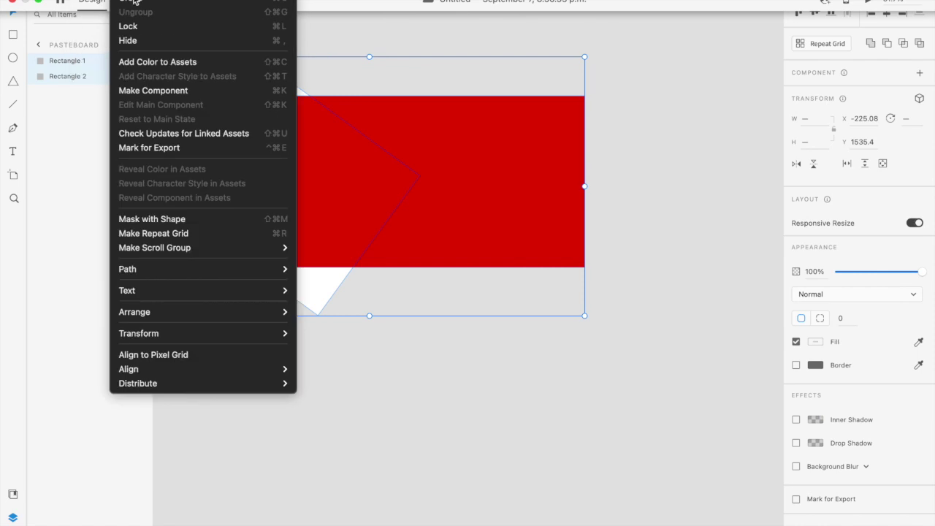
left_click(151, 219)
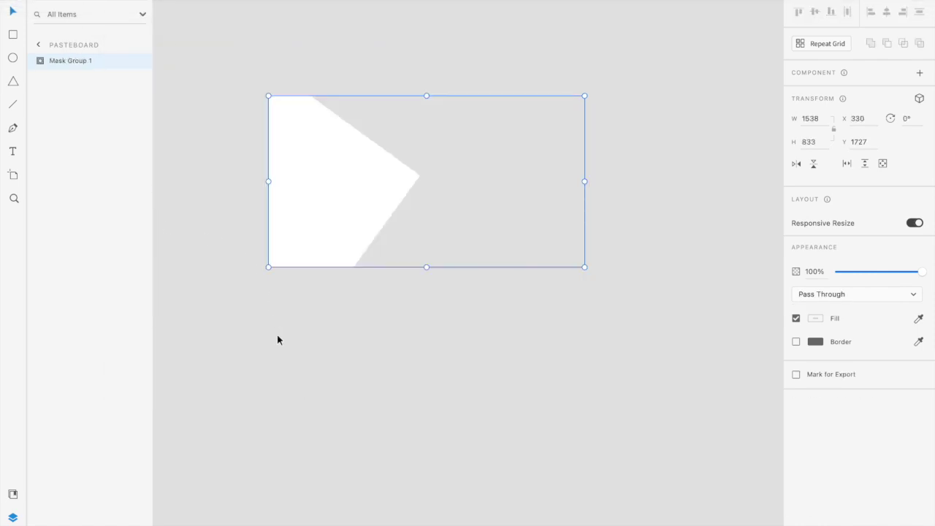
key("super+z")
key("super+shift+z")
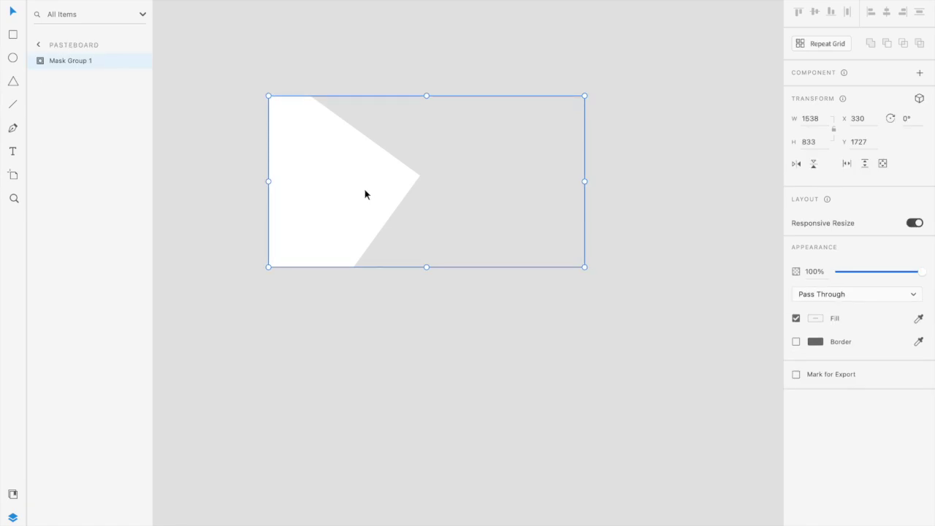
Step: Expand the mask group in the layer list and examine its two nested rectangles
left_click(39, 62)
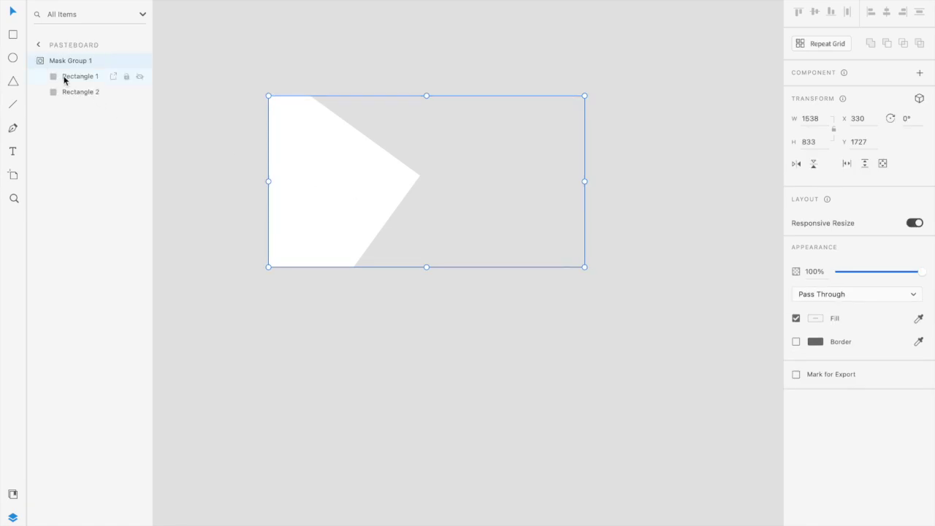
left_click(65, 78)
left_click(75, 90)
left_click(78, 77)
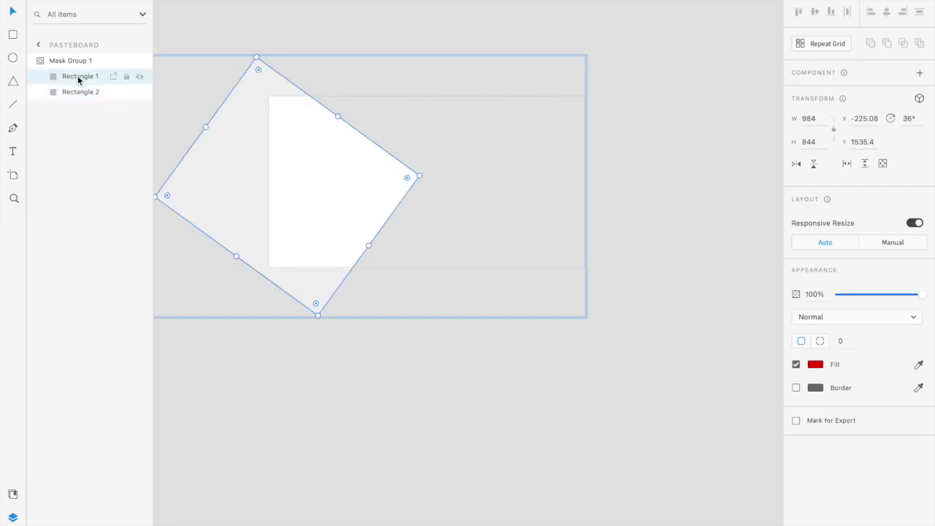
left_click(310, 391)
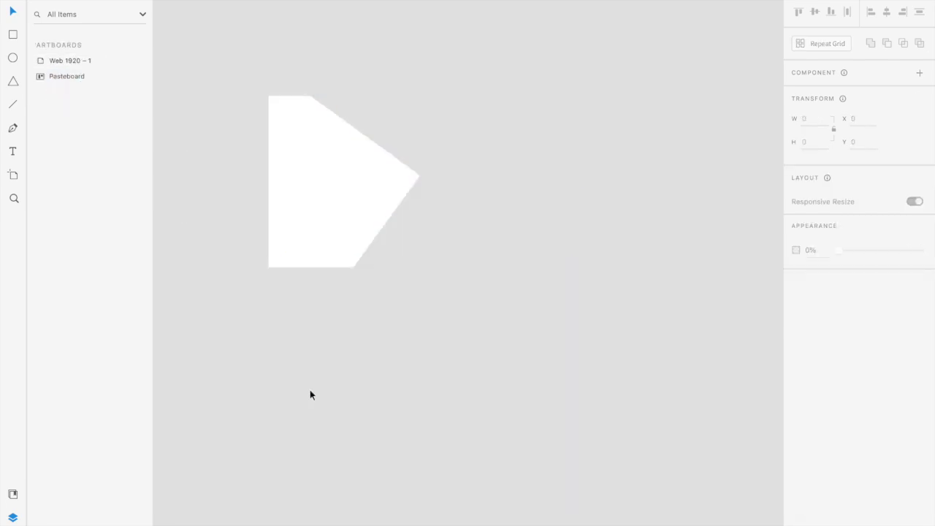
Step: Copy the red rectangle from the mask group and paste it outside the group at its original position
left_click(323, 235)
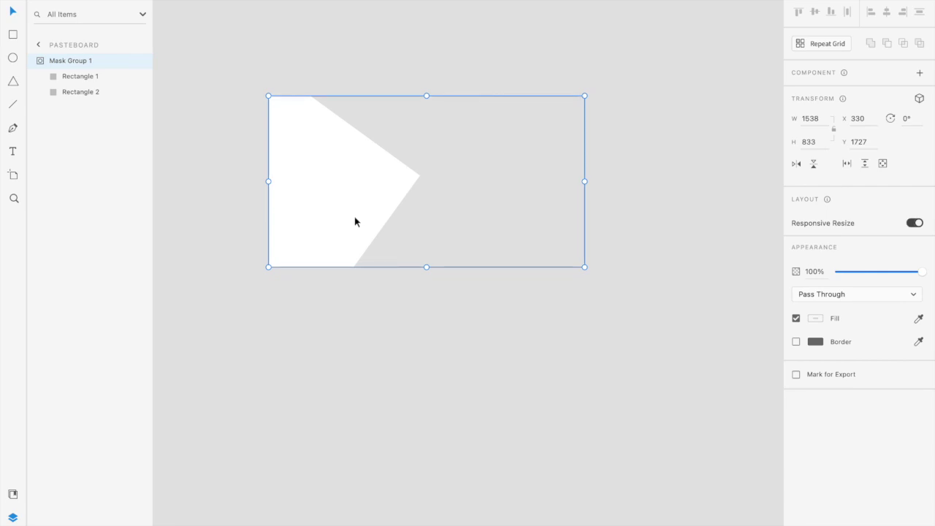
left_click(79, 82)
right_click(79, 83)
left_click(97, 88)
left_click(345, 376)
right_click(344, 376)
left_click(375, 384)
left_click_drag(397, 158, 416, 198)
key("ctrl+z")
Step: Send the pasted red rectangle backward, behind the mask group
right_click(435, 162)
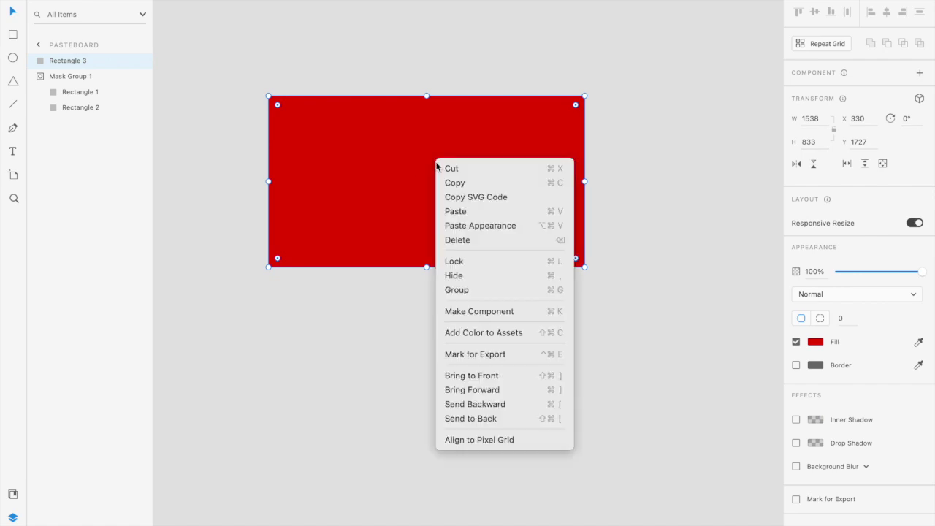
left_click(472, 404)
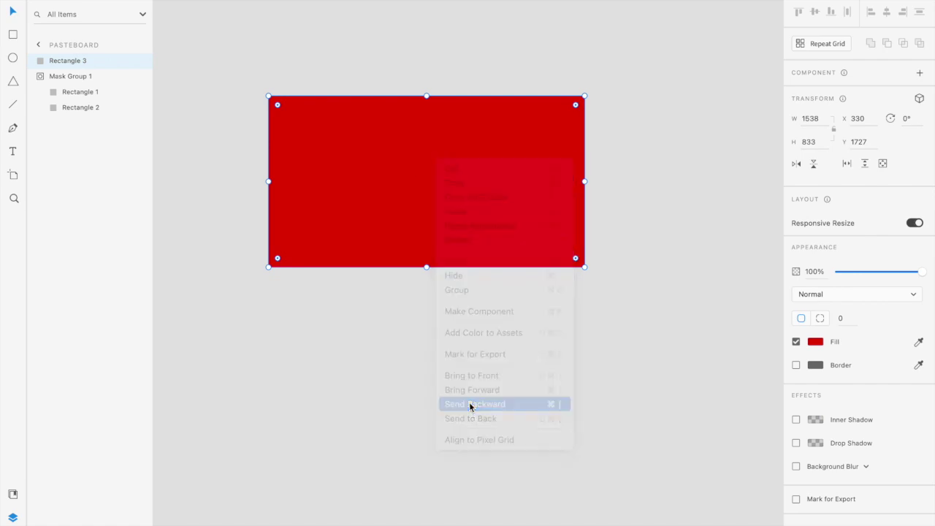
left_click(488, 321)
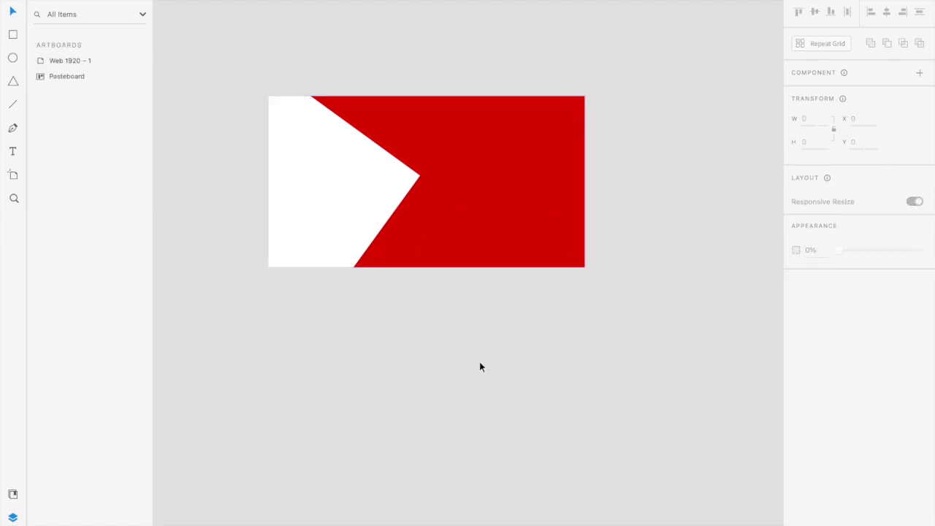
Step: Examine which nested shapes of the mask group can be selected on the canvas
left_click(360, 219)
double_click(360, 213)
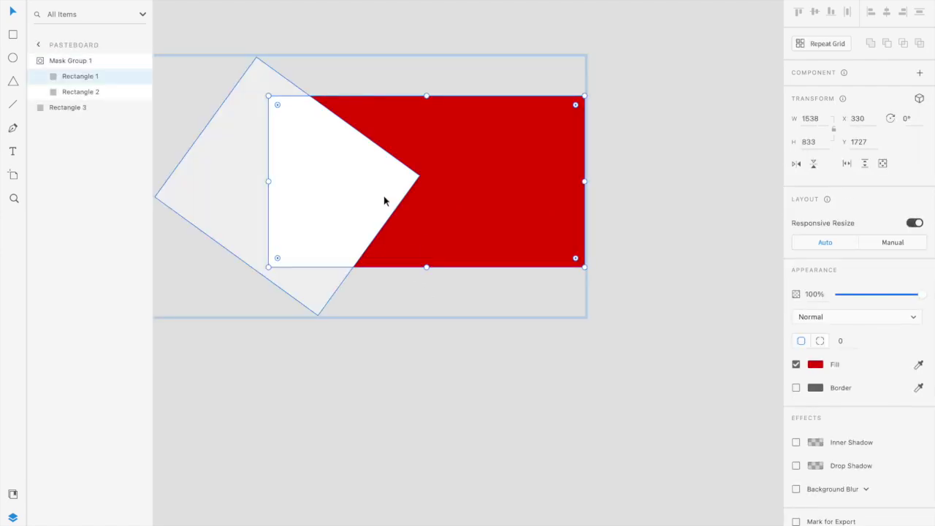
double_click(384, 198)
left_click(445, 211)
left_click(380, 198)
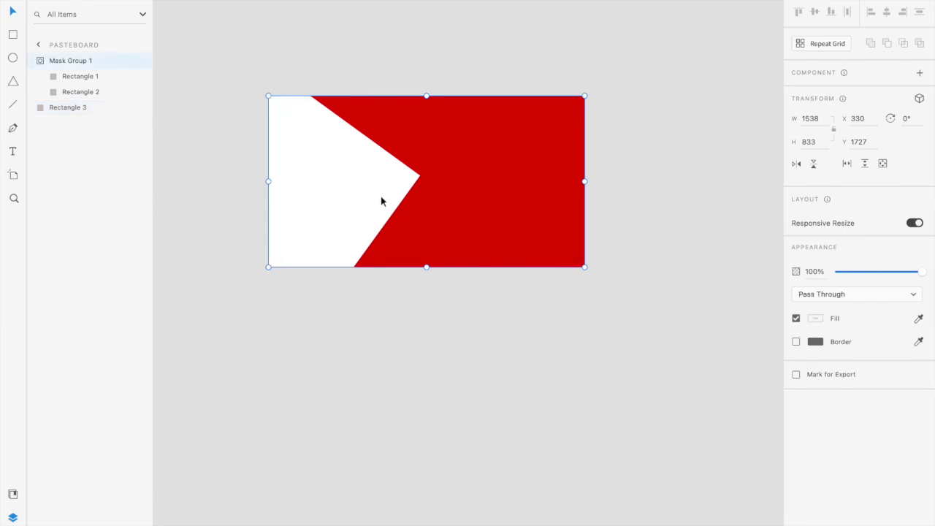
Step: Rename the mask group's layers, calling the rotated rectangle "white" and the masking rectangle "red"
left_click(71, 92)
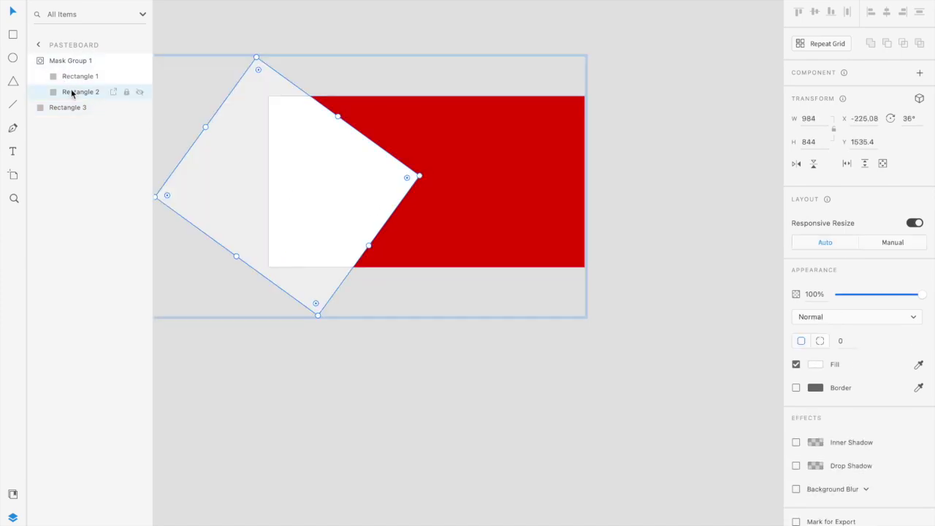
double_click(71, 92)
type("whi")
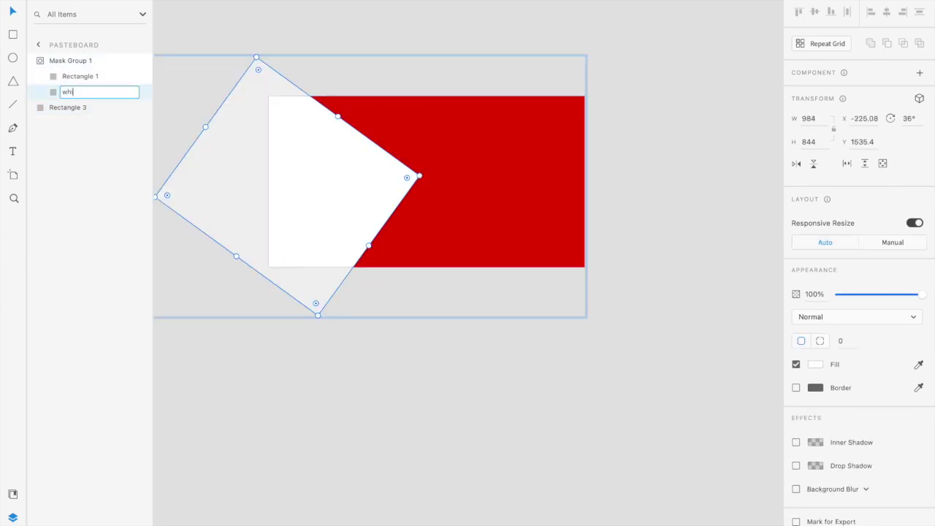
left_click(73, 79)
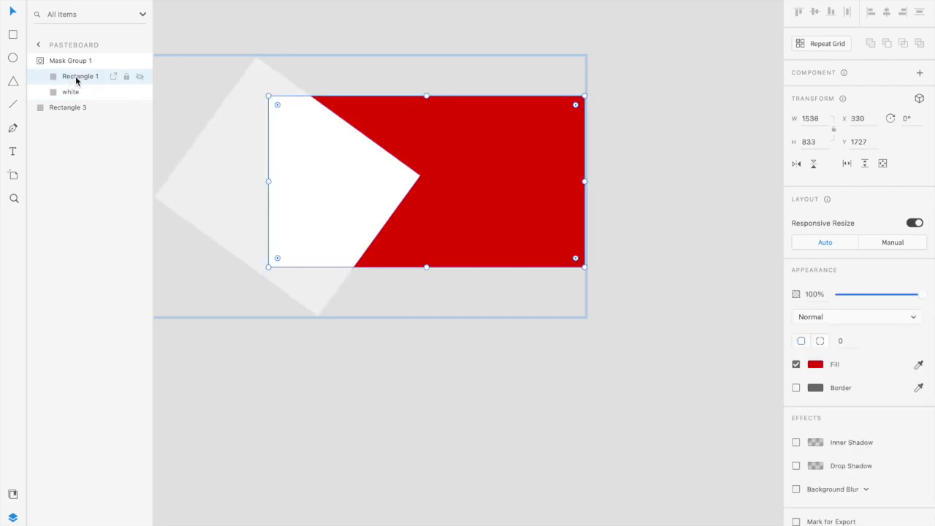
double_click(76, 77)
type("red")
key("Return")
Step: Add a drop shadow to the "white" shape and set its Y offset to 6
left_click(67, 92)
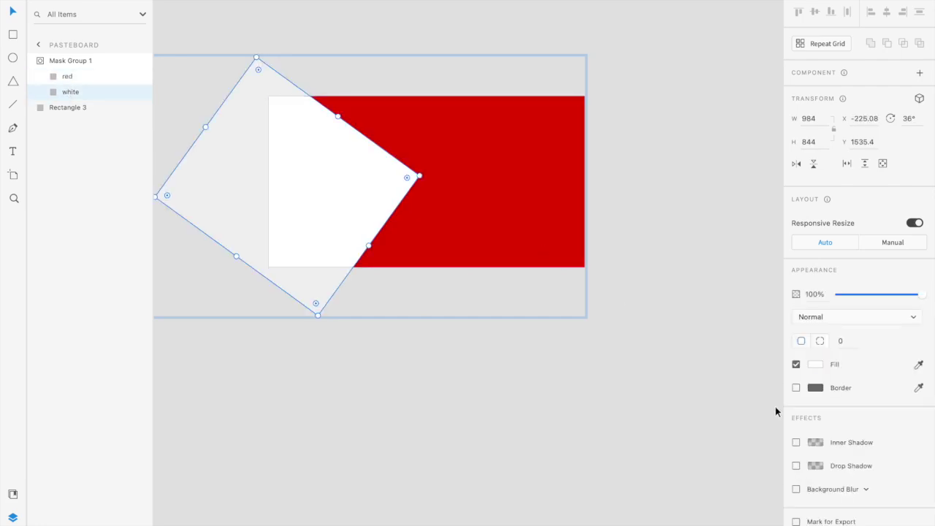
left_click(796, 465)
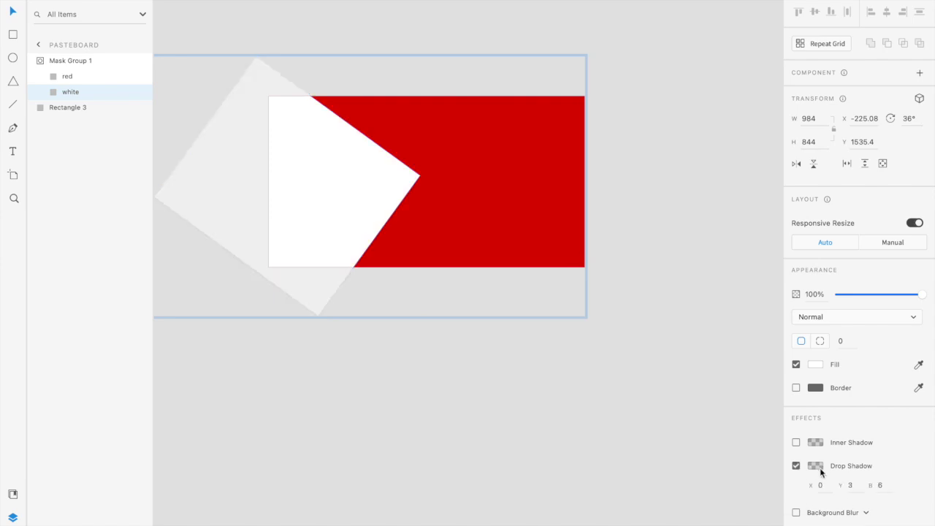
left_click(849, 484)
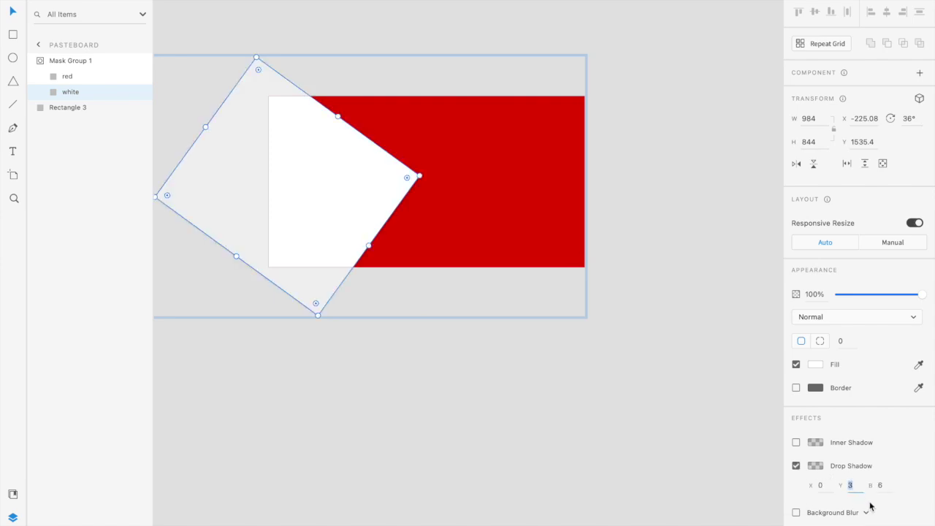
left_click(822, 443)
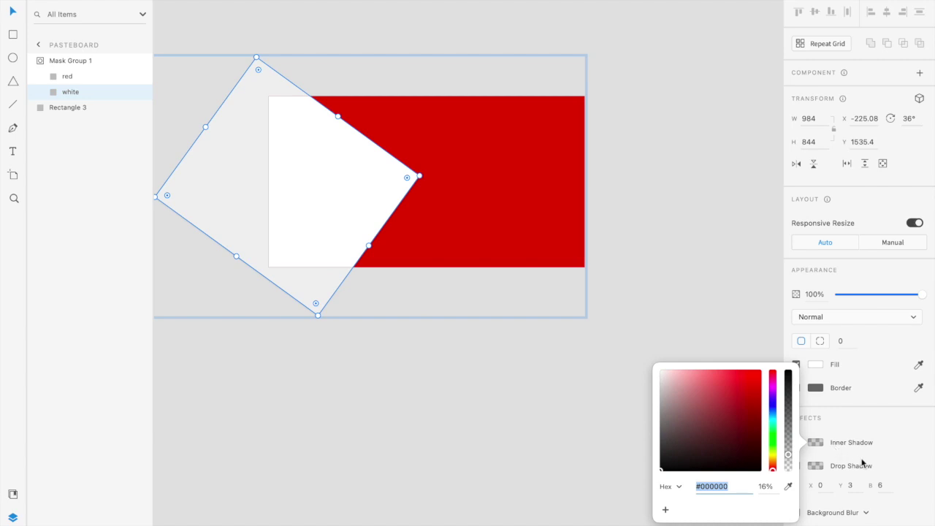
left_click(850, 485)
key("Up")
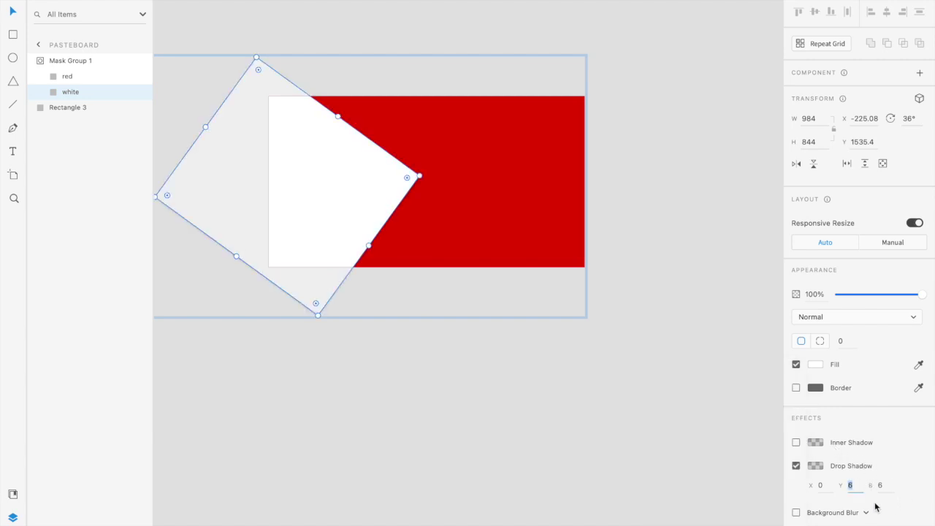
left_click(632, 417)
scroll(404, 275, "up", 2)
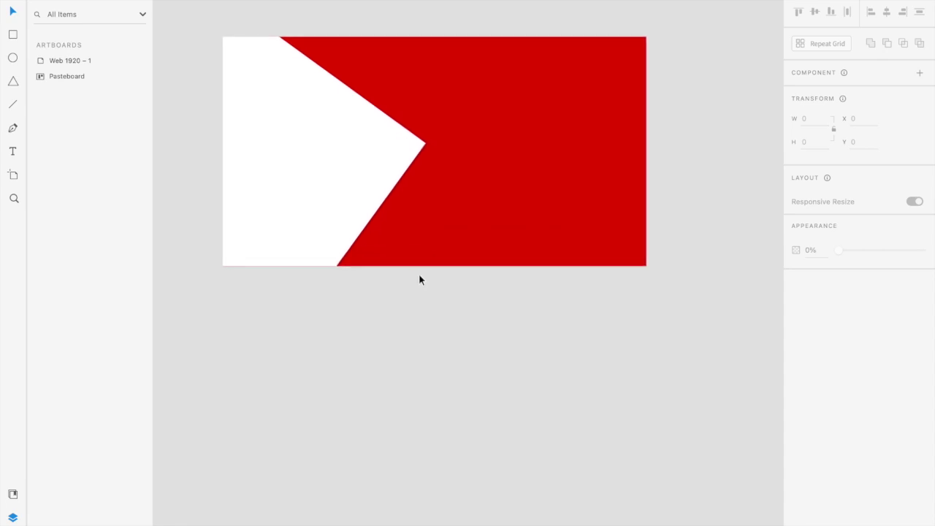
scroll(438, 287, "up", 3)
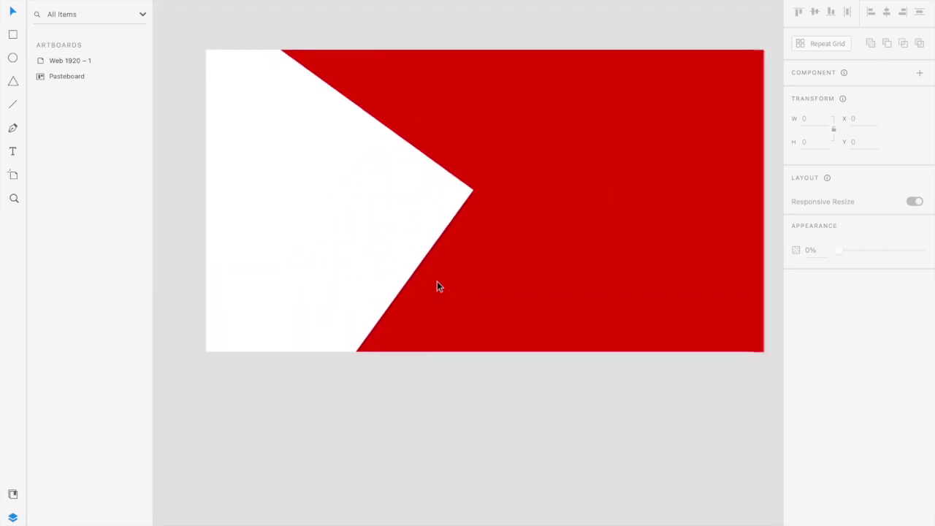
left_click(385, 226)
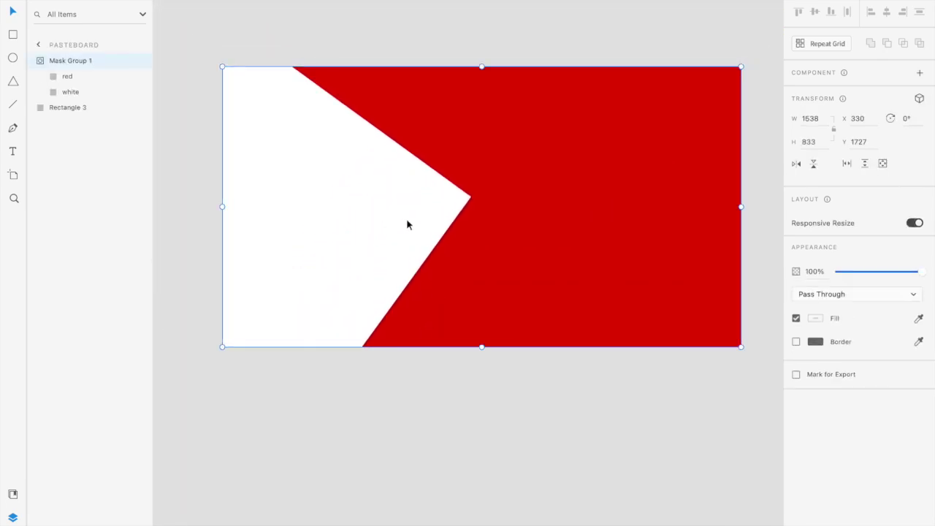
double_click(427, 222)
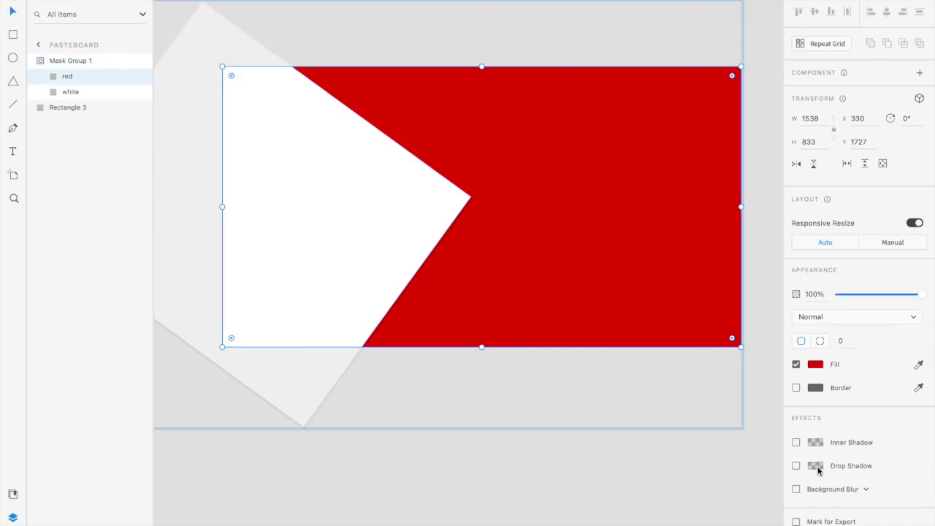
left_click(818, 466)
key("Escape")
key("Escape")
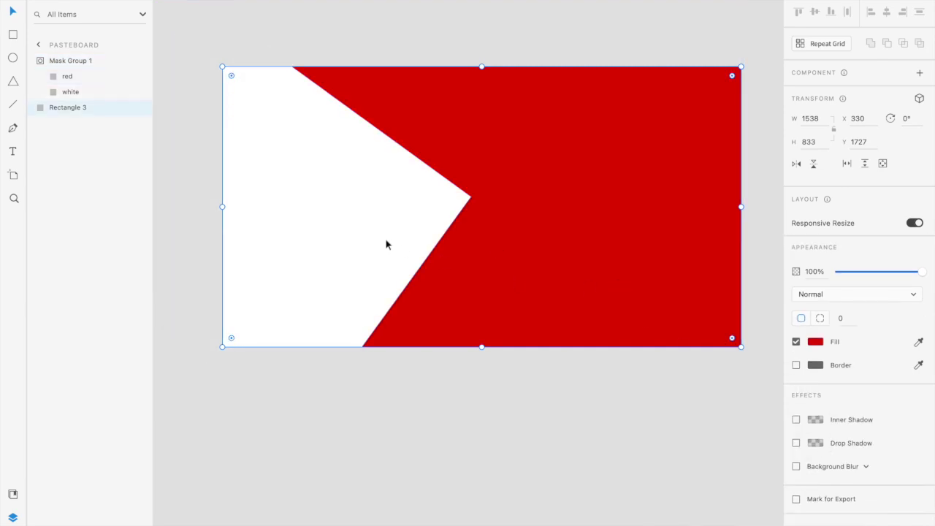
Step: Darken the "white" shape's drop shadow by raising the opacity of its black colour
left_click(88, 92)
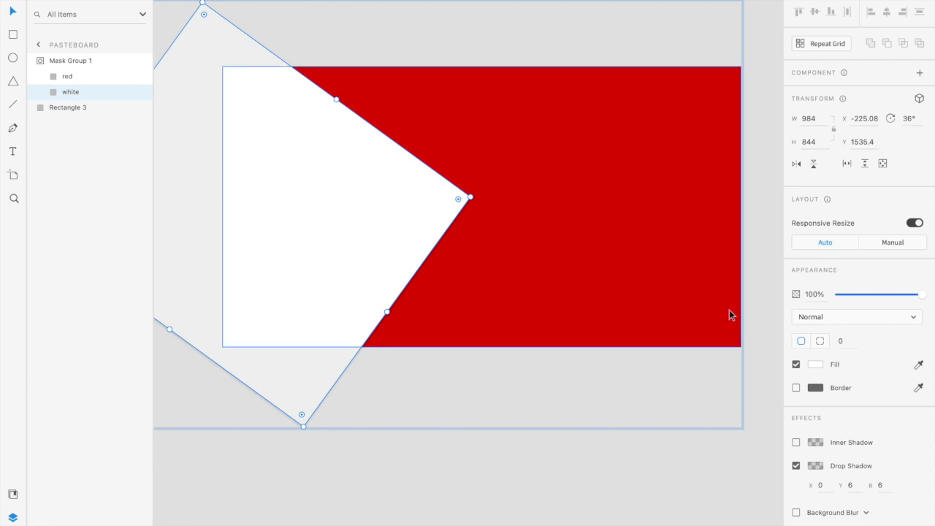
left_click(819, 466)
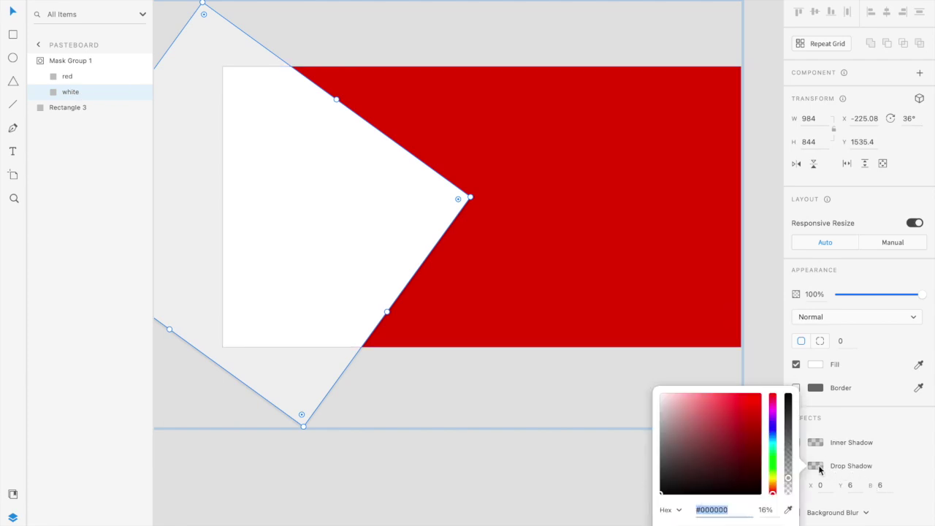
mouse_move(788, 478)
left_mouse_down()
mouse_move(788, 455)
mouse_move(788, 466)
left_mouse_up()
Step: Increase the Y offset and blur of the "white" shape's drop shadow for a softer, more pronounced edge
left_click(859, 486)
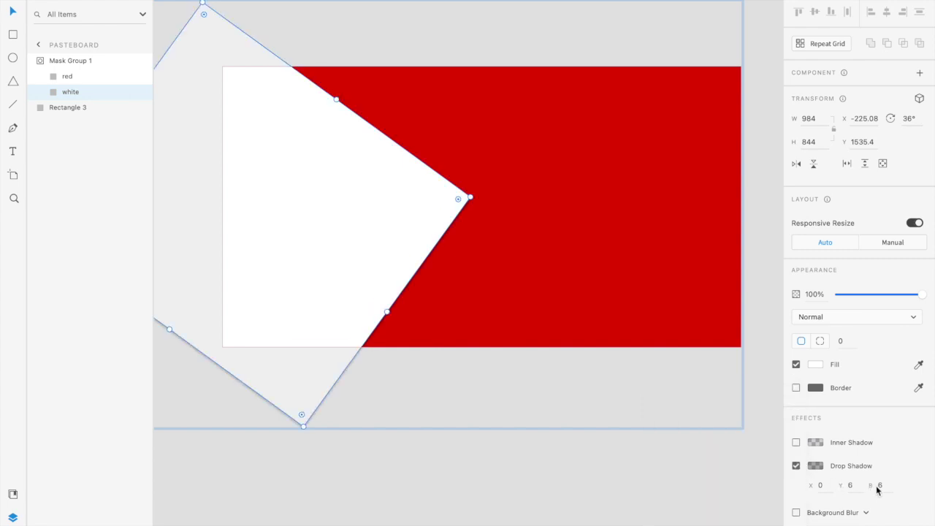
key("Up")
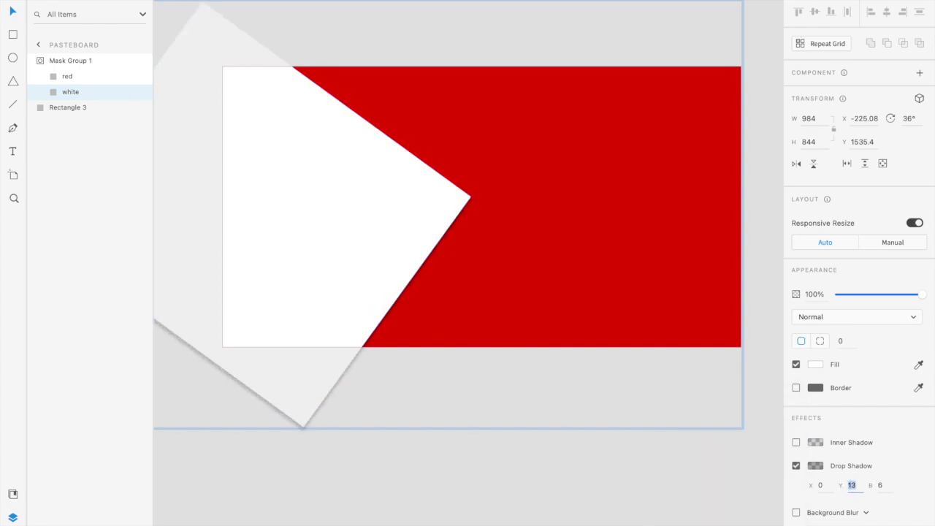
left_click(883, 484)
key("Up")
left_click(851, 485)
key("Down")
left_click(450, 422)
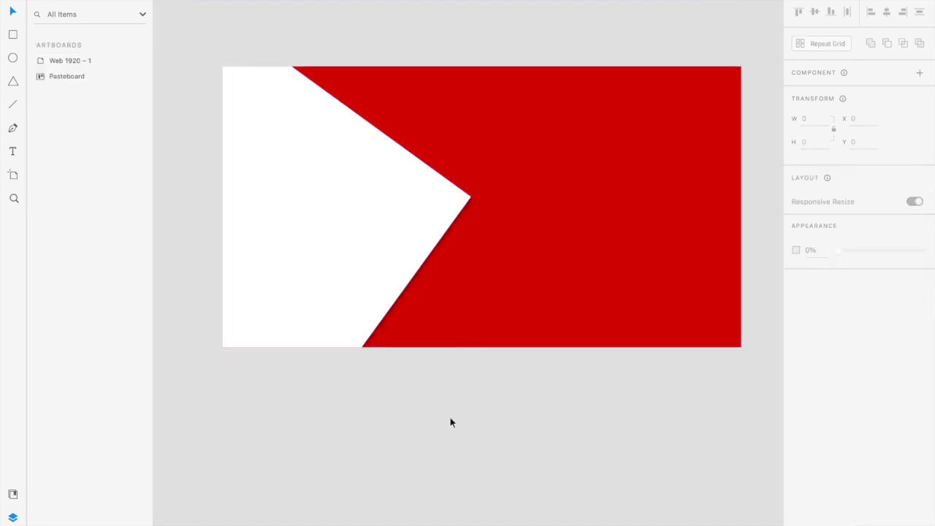
Step: Draw a circle about 179 px in diameter near the pointed tip of the white shape
left_click(468, 183)
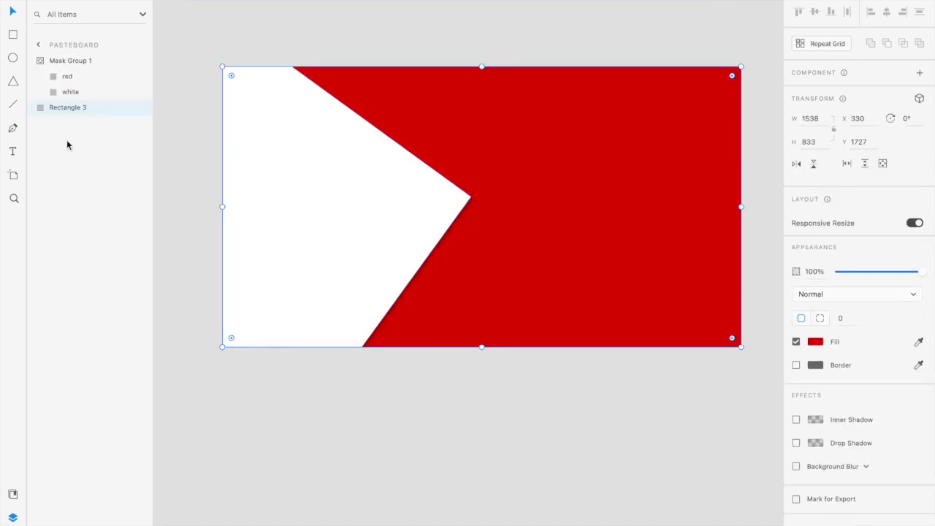
left_click(14, 60)
left_click_drag(377, 188, 437, 247)
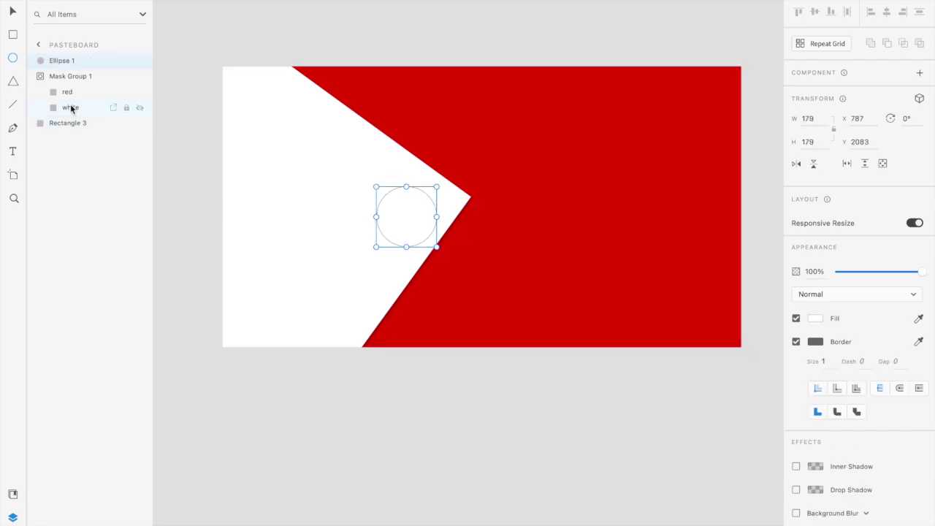
Step: Centre the circle vertically on the red background rectangle, leaving only the circle selected
left_click(13, 12)
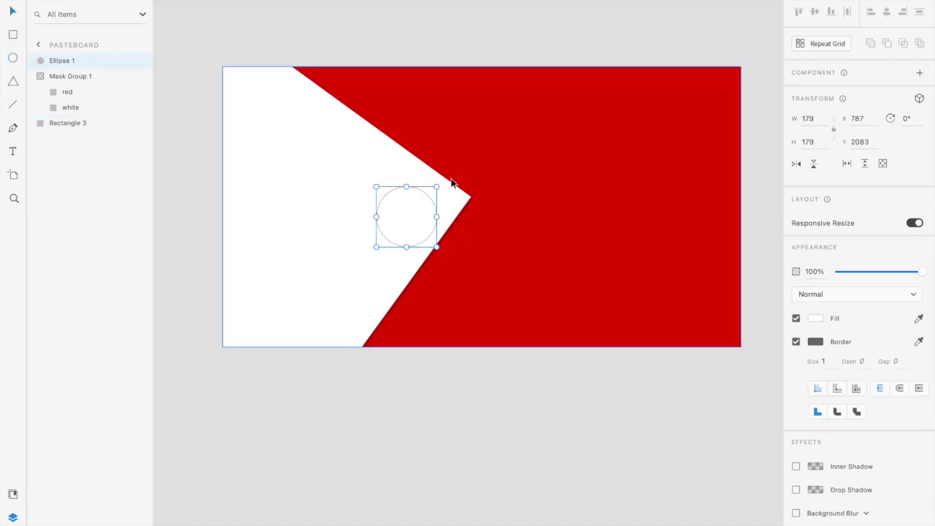
left_click(482, 78, "shift")
left_click(815, 13)
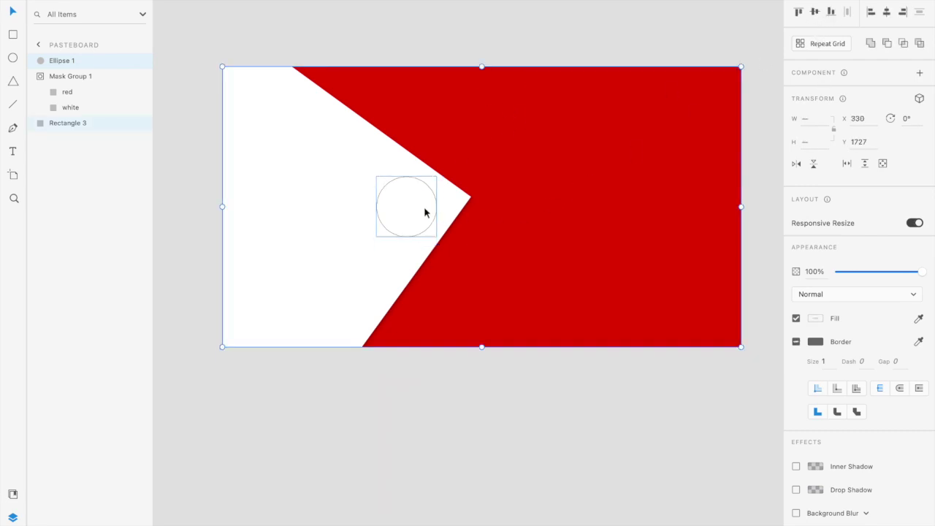
left_click(372, 183)
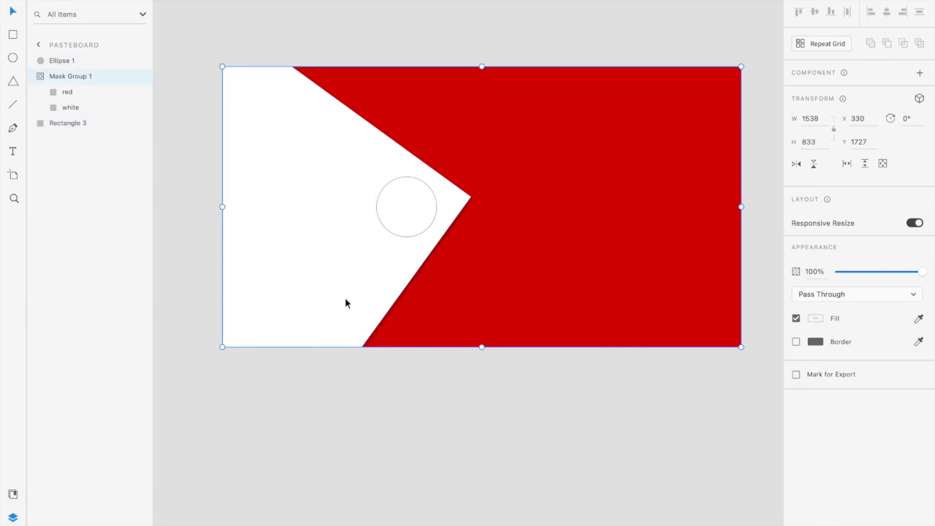
left_click(392, 224)
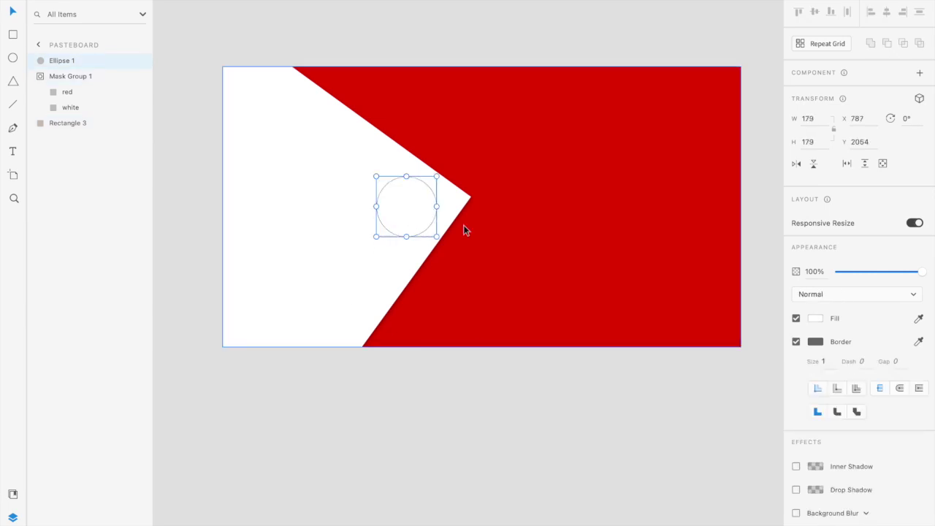
left_click(815, 318)
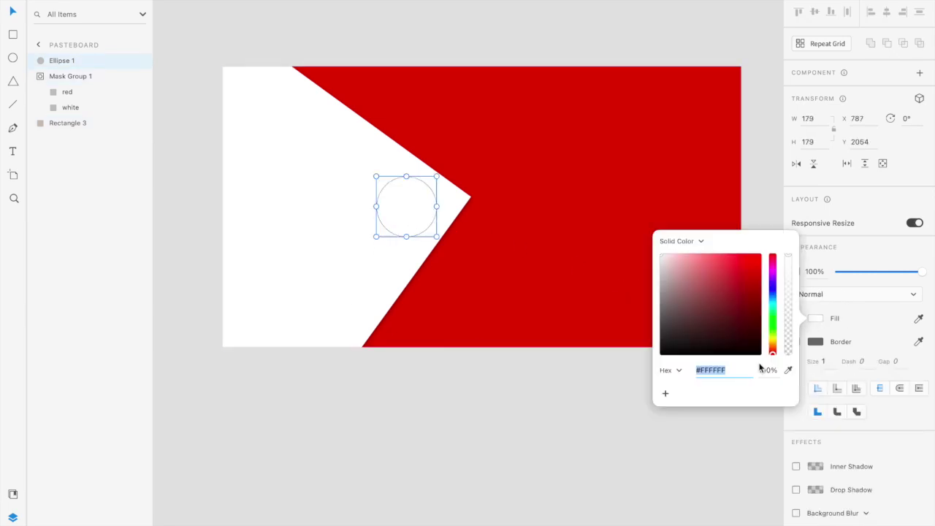
left_click(789, 374)
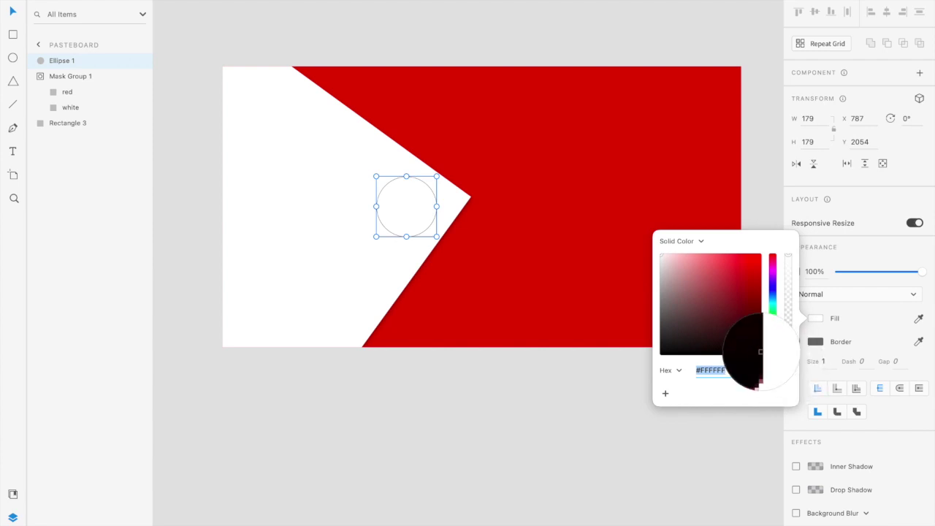
left_click(842, 325)
left_click(577, 257)
left_click(576, 257)
key("ctrl+z")
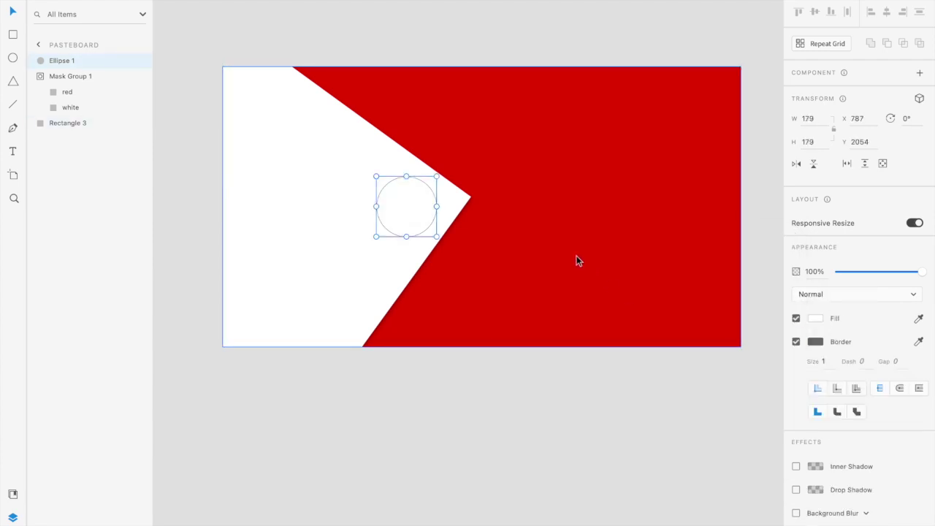
Step: Recolour the circle's border with the red sampled from the background
left_click(815, 341)
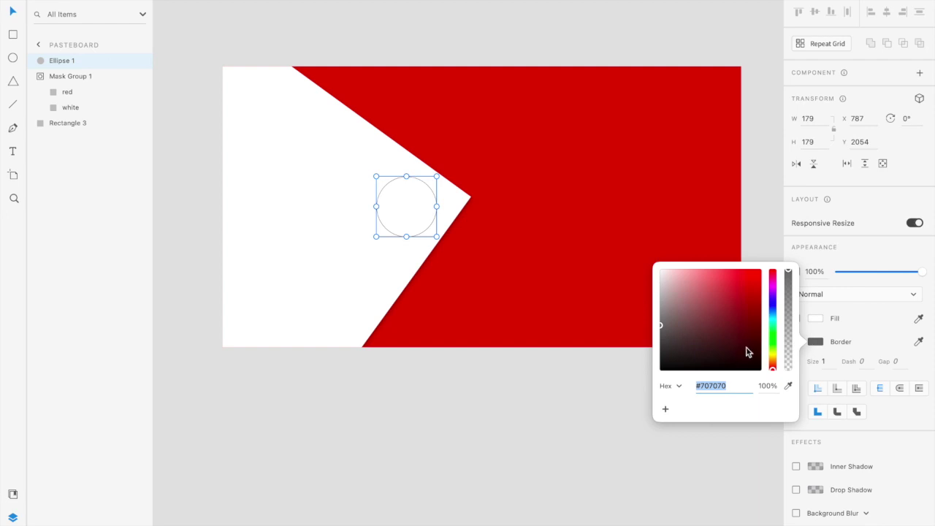
left_click(788, 386)
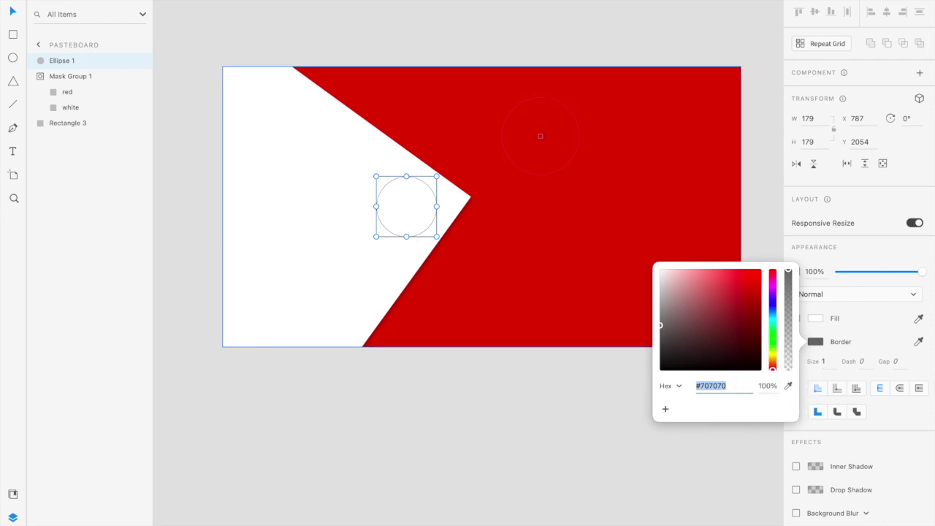
left_click(540, 136)
Step: Thicken the circle's border into a clearly visible ring and deselect it
left_click(832, 364)
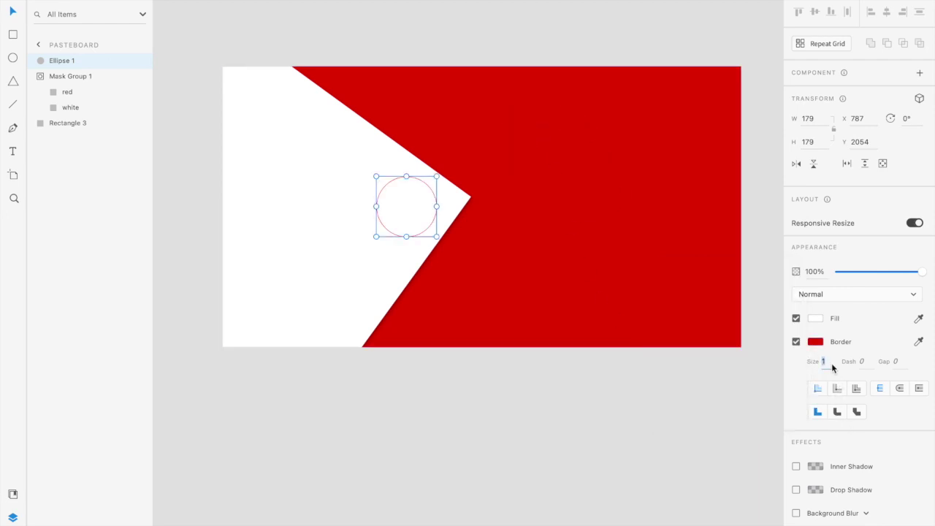
key("Up")
key("Up")
key("Up")
key("Up")
key("Up")
key("Up")
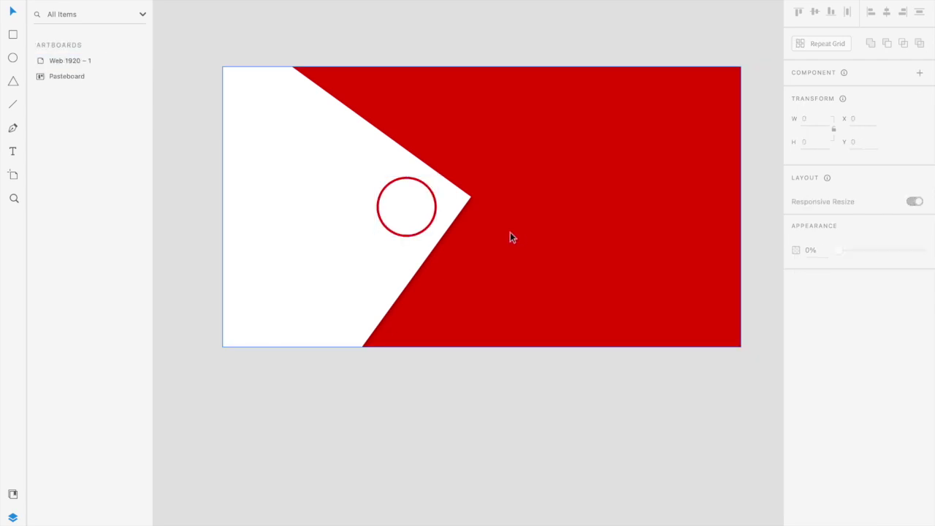
Step: Add the text "Example" on the red area beside the white shape's tip
left_click(12, 152)
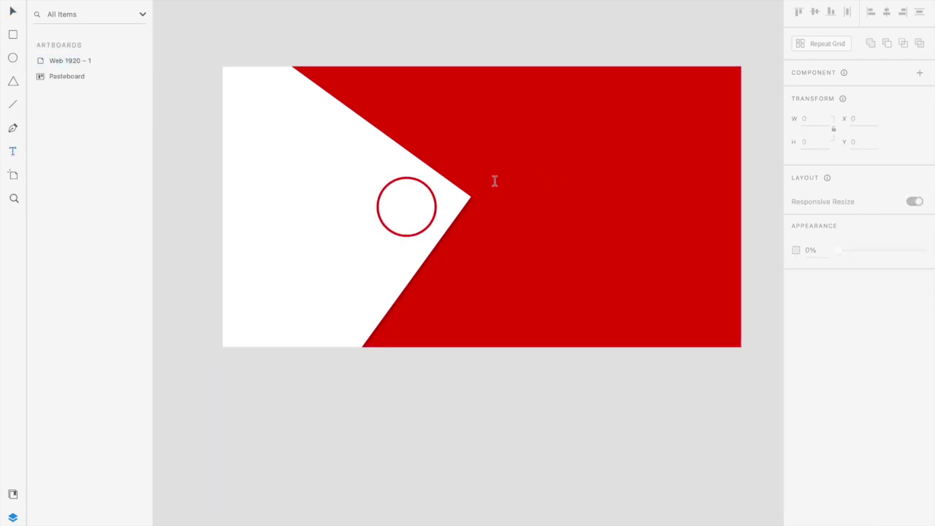
left_click(479, 213)
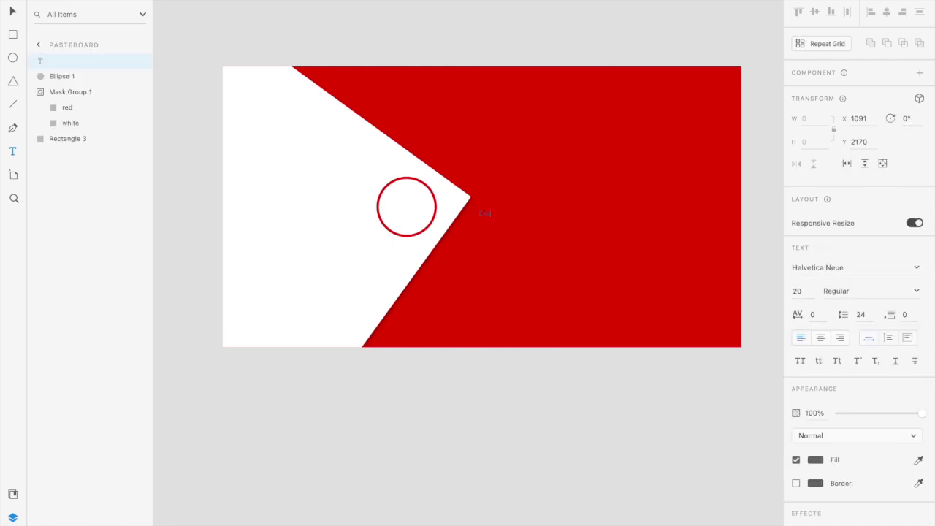
type("Example")
key("Escape")
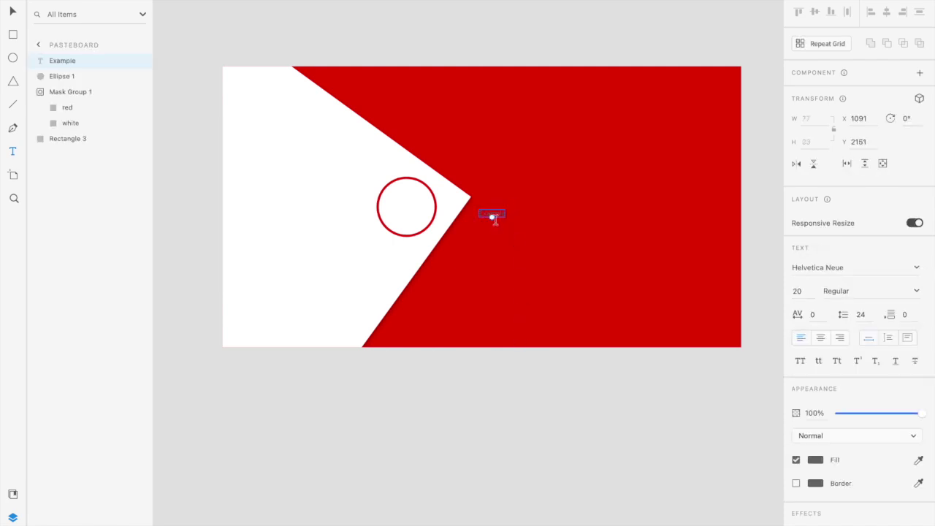
Step: Enlarge the "Example" text to size 149 and move it fully onto the red area beyond the white tip
left_click_drag(491, 218, 492, 277)
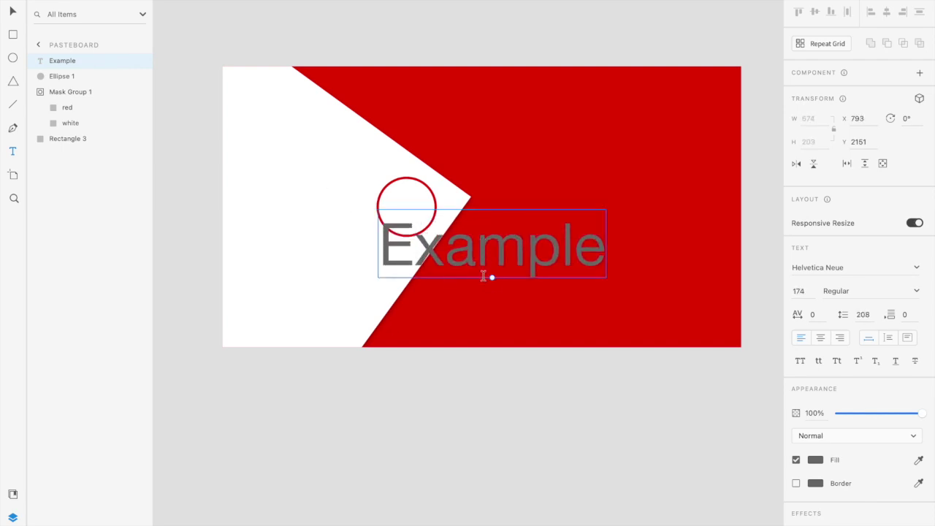
left_click_drag(492, 278, 492, 268)
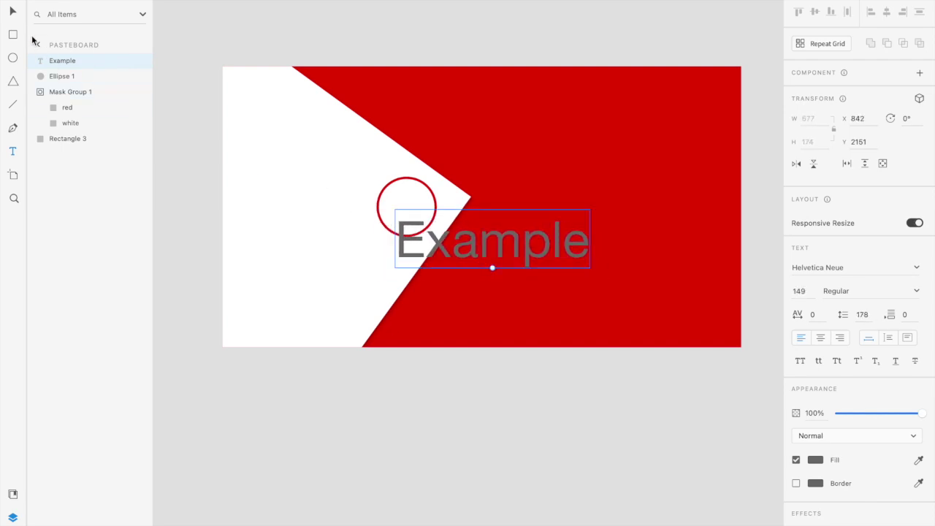
left_click_drag(482, 226, 573, 210)
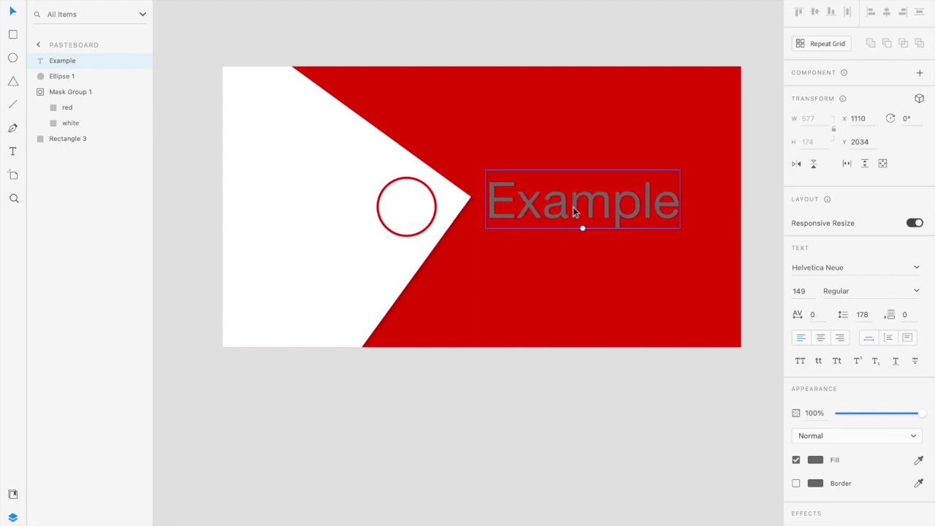
Step: Recolour the "Example" text's fill with the white sampled from the white shape
left_click(814, 460)
left_click(788, 504)
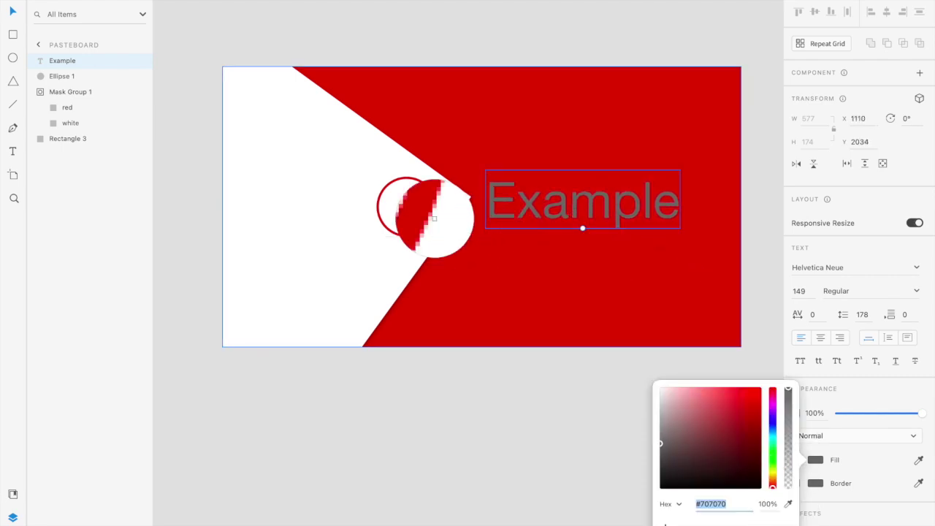
left_click(301, 252)
left_click(518, 377)
left_click(516, 417)
left_click(563, 184)
Step: Try out alternative fonts on the "Example" text, working back through the font list from Helvetica Neue to Abril Fatface
left_click(826, 269)
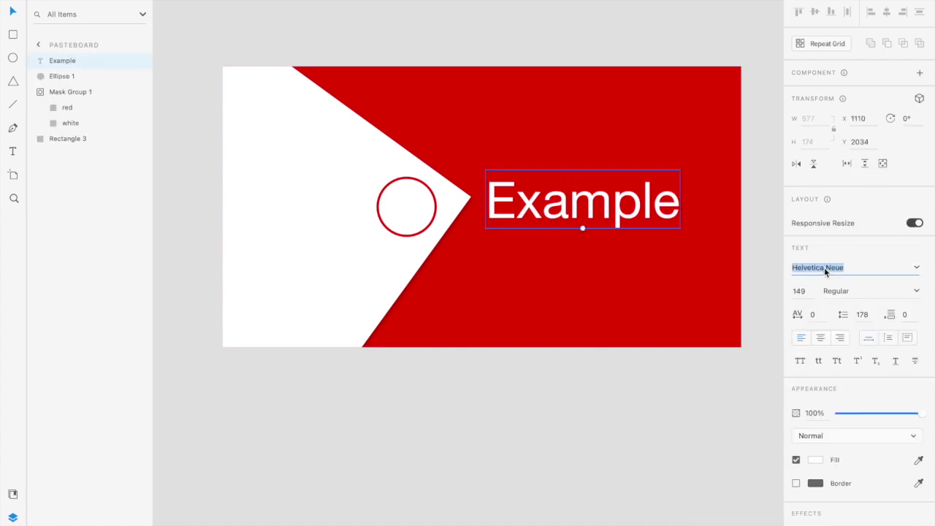
key("Up")
key("Up")
key("Up")
key("Up")
key("Up")
key("Up")
key("Up")
key("Up")
key("Up")
key("Up")
key("Up")
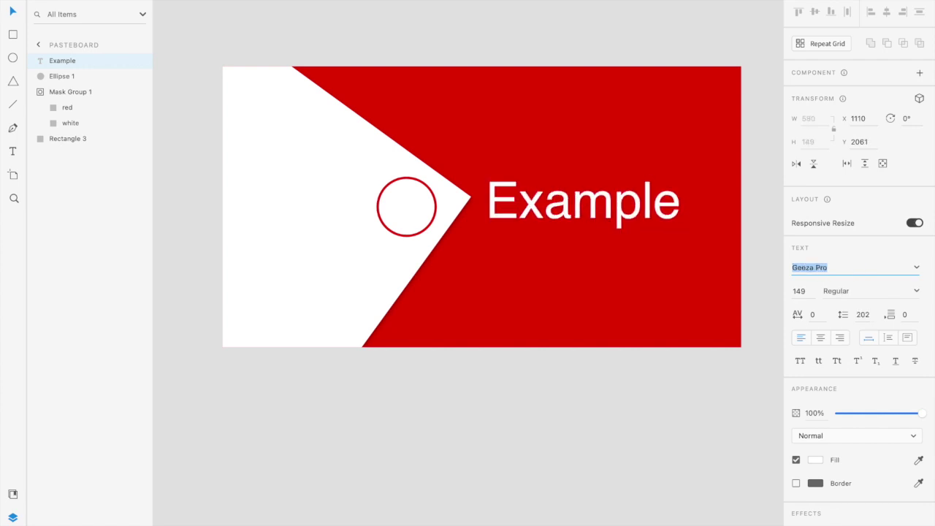
key("Up")
key("Up")
key("Up")
key("Up")
key("Up")
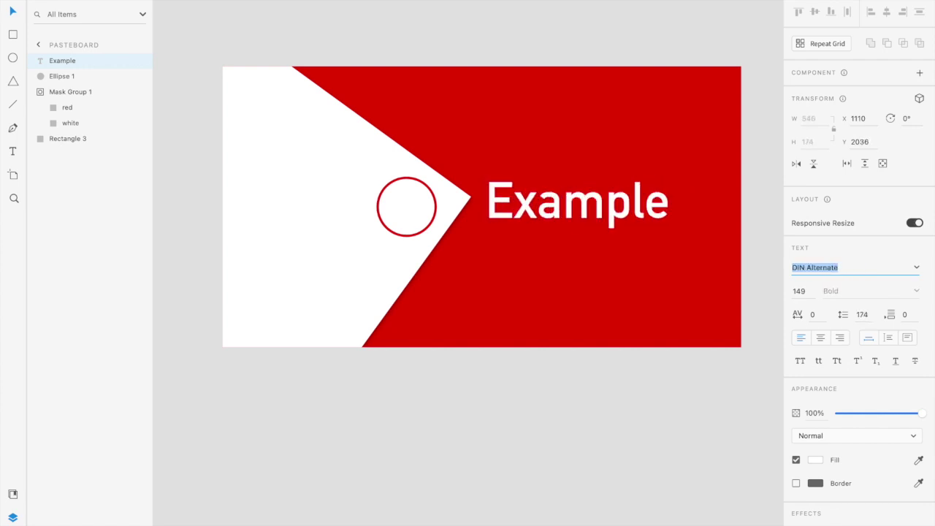
key("Up")
key("Up")
key("Down")
key("Down")
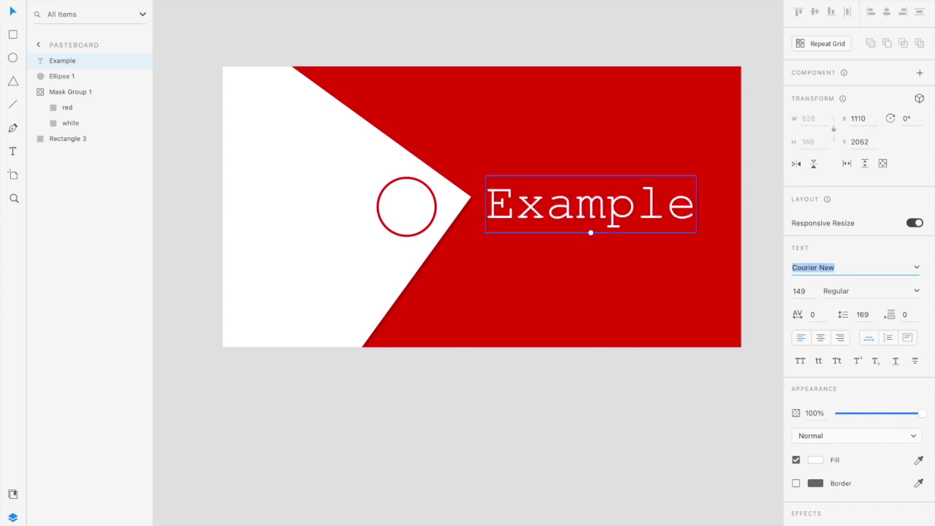
key("Up")
key("Up")
key("Up")
key("Up")
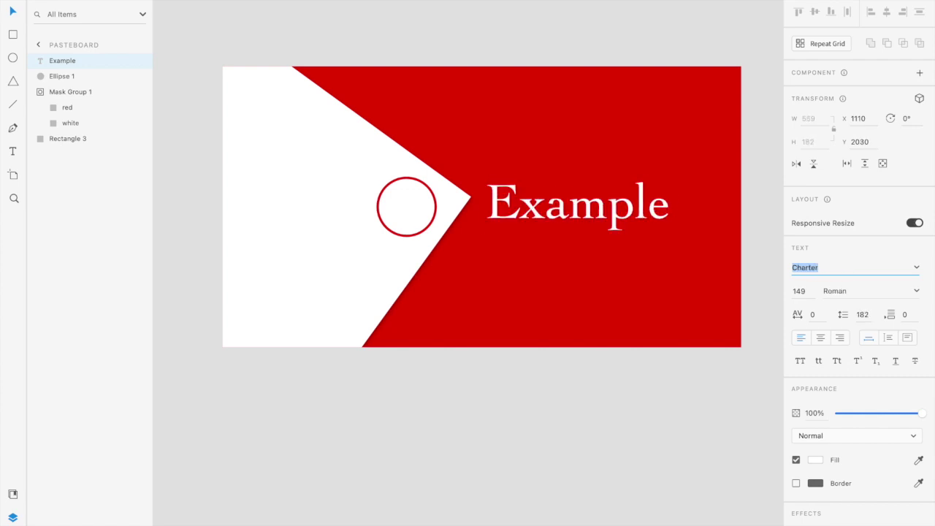
key("Down")
key("Down")
key("Down")
key("Up")
key("Up")
key("Up")
key("Up")
key("Up")
key("Up")
key("Up")
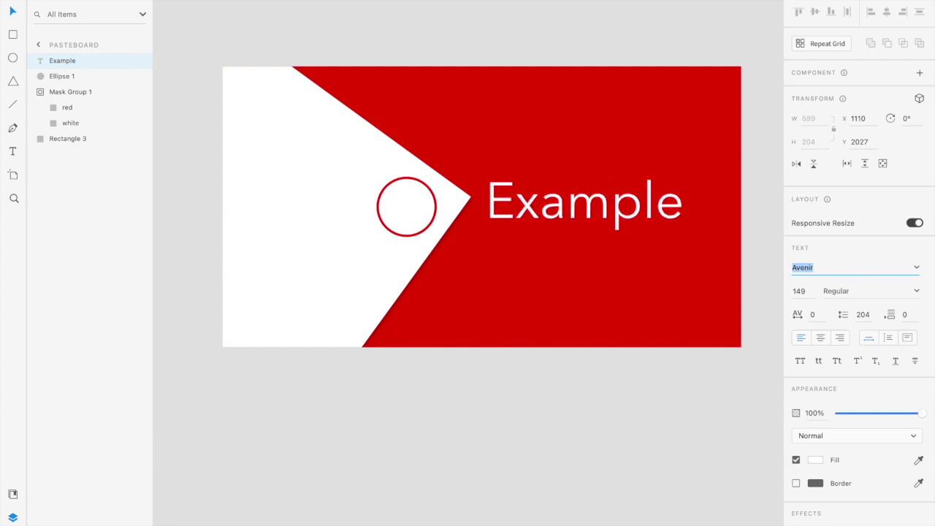
key("Up")
key("Up")
key("Up")
key("Up")
key("Up")
key("Up")
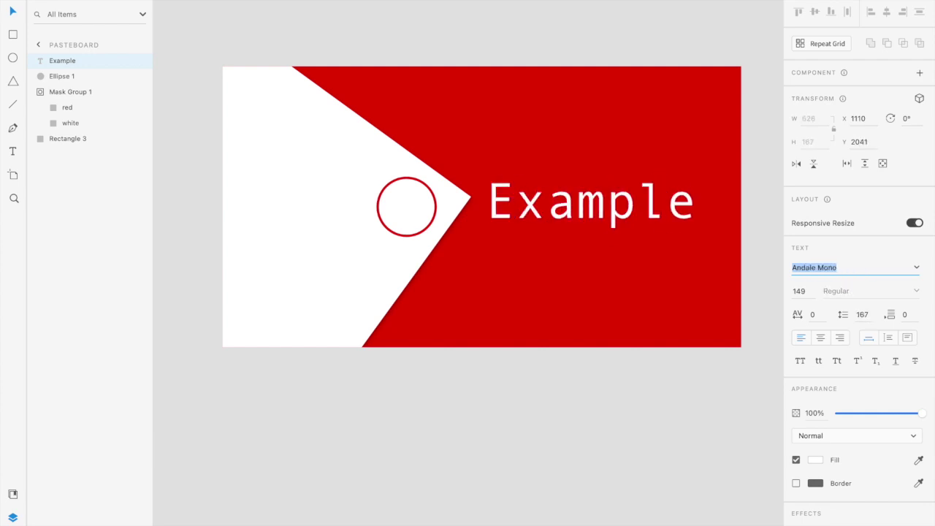
key("Up")
key("Up")
key("Up")
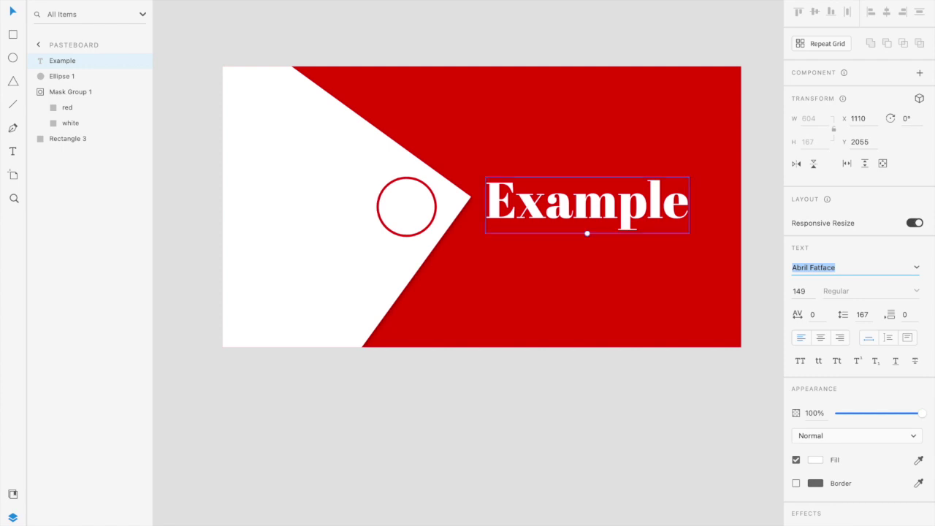
Step: Set the "Example" text's font to Roboto, reduce it to size 124 and place it just beyond the white tip
type("Roboto")
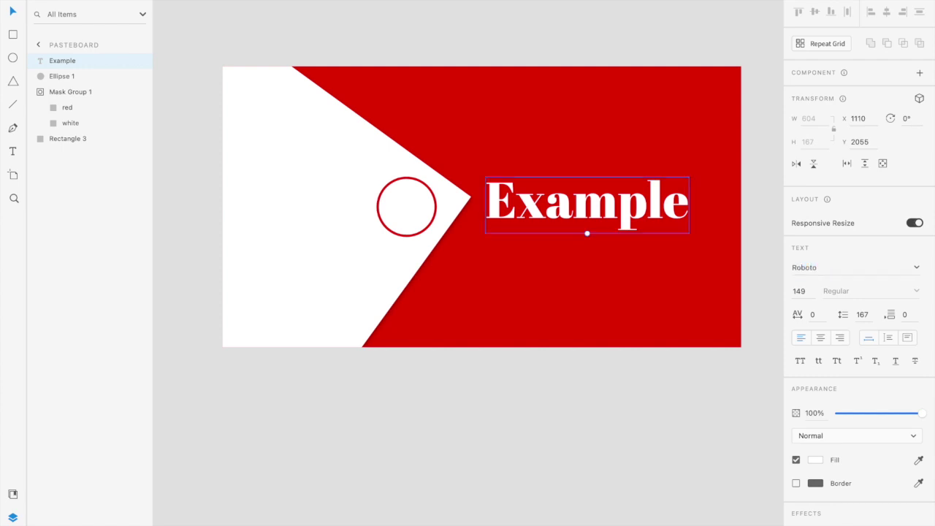
key("Return")
mouse_move(551, 208)
left_mouse_down()
mouse_move(532, 215)
mouse_move(578, 222)
mouse_move(548, 202)
mouse_move(543, 212)
left_mouse_up()
Step: Move the red-outlined circle slightly closer to the white shape's tip, to X 805
left_click(409, 208)
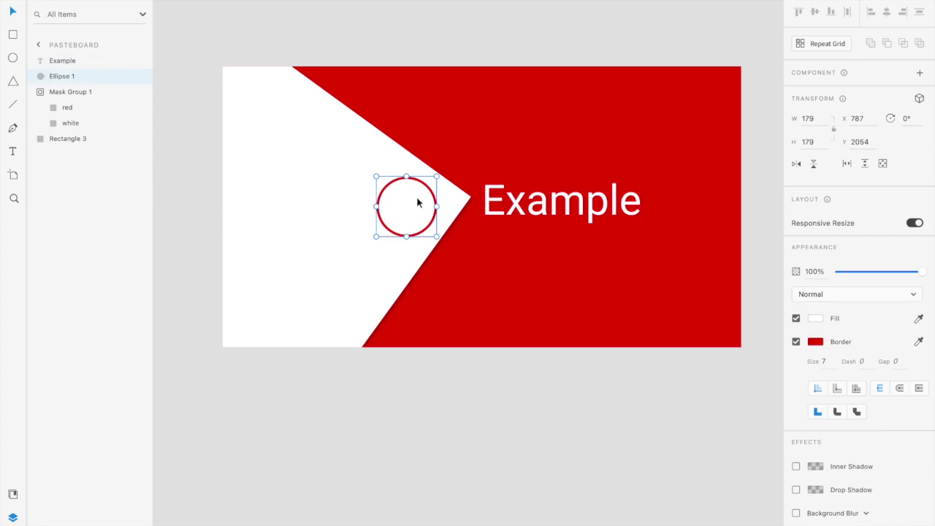
left_click_drag(412, 203, 419, 203)
double_click(451, 192)
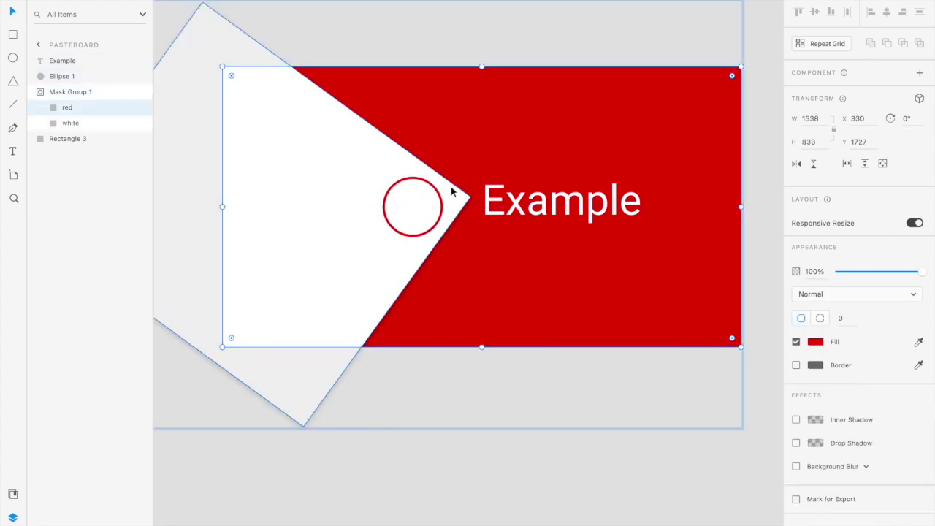
Step: Shift the "Example" text slightly down and left, to about X 1089, Y 2069
left_click(504, 206)
left_click_drag(518, 192, 514, 202)
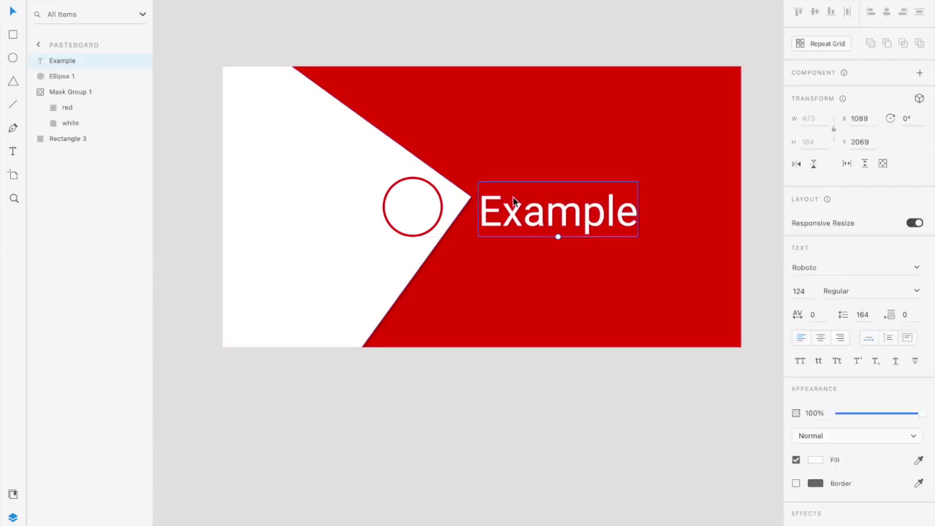
Step: Enlarge the white rectangle inside the mask group to a height of 970 and move its tip up and right
left_click(449, 194)
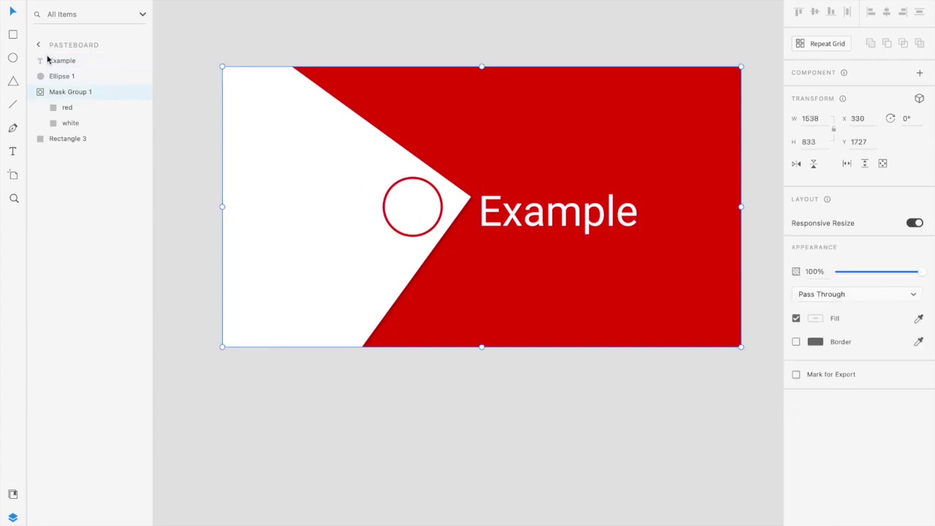
left_click(58, 76)
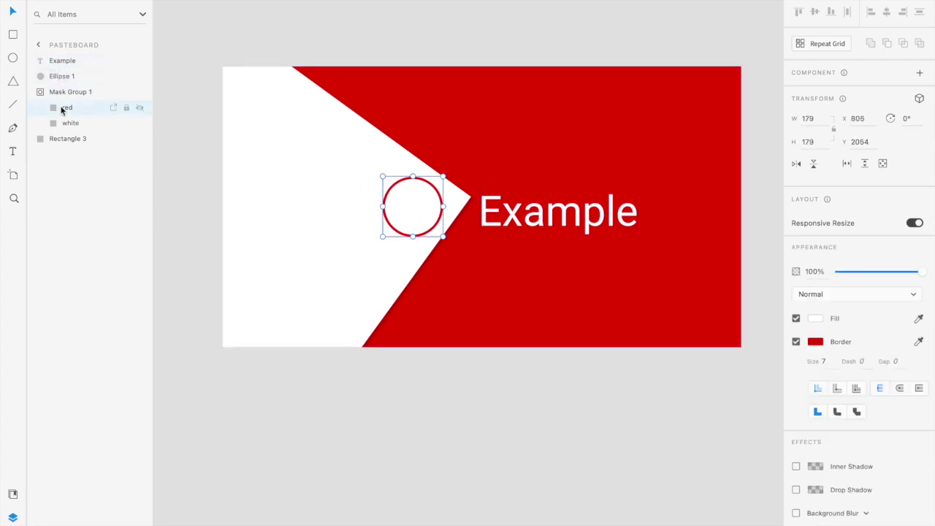
left_click(63, 108)
left_click(67, 122)
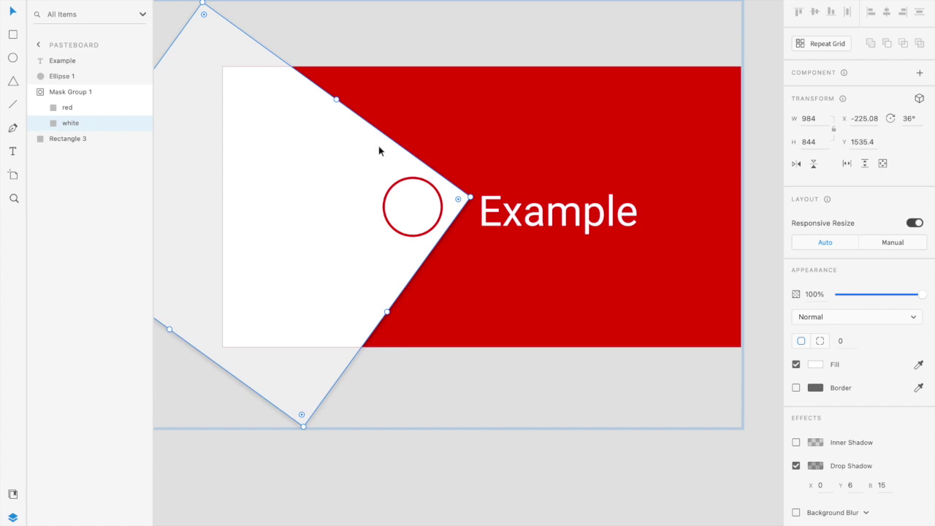
left_click_drag(366, 137, 386, 129)
left_click_drag(189, 306, 177, 358)
left_click_drag(359, 213, 365, 192)
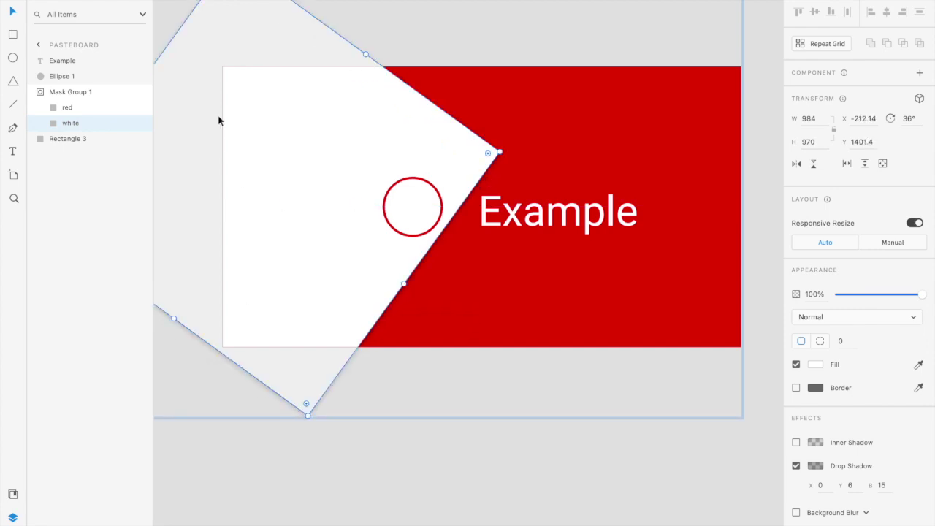
Step: Rotate the white rectangle to 30° and move it down to about Y 1470 within the mask, then deselect it
left_click_drag(321, 417, 334, 416)
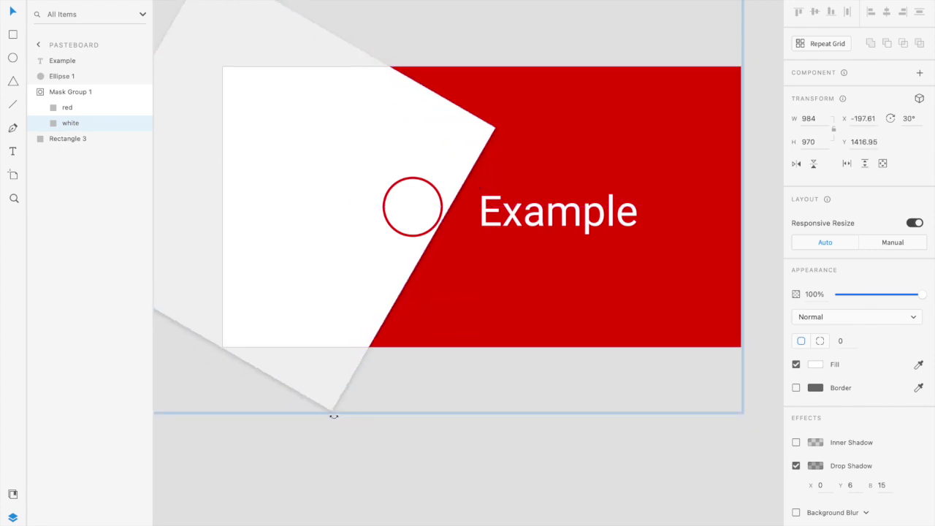
left_click_drag(278, 252, 277, 276)
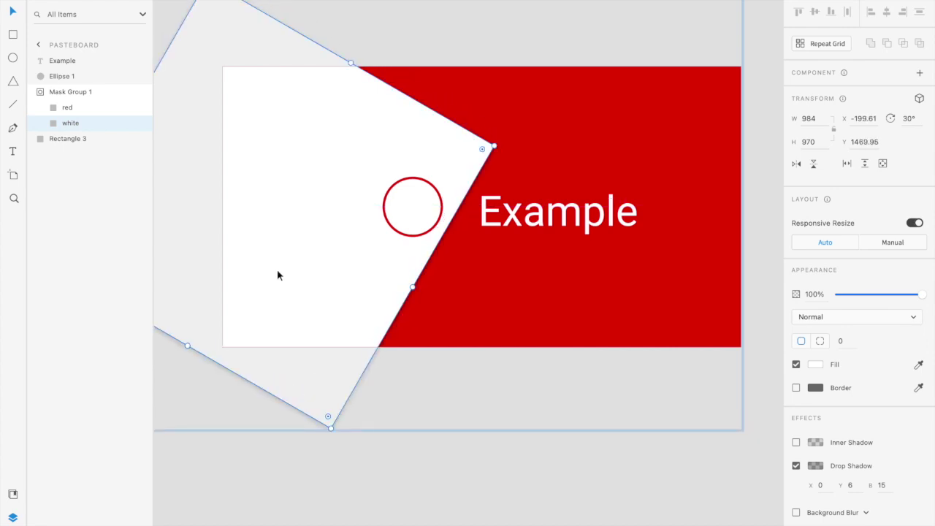
left_click(461, 395)
Step: Vertically centre the "Example" text on the red background rectangle and shift it slightly left to X 1078
left_click(523, 217)
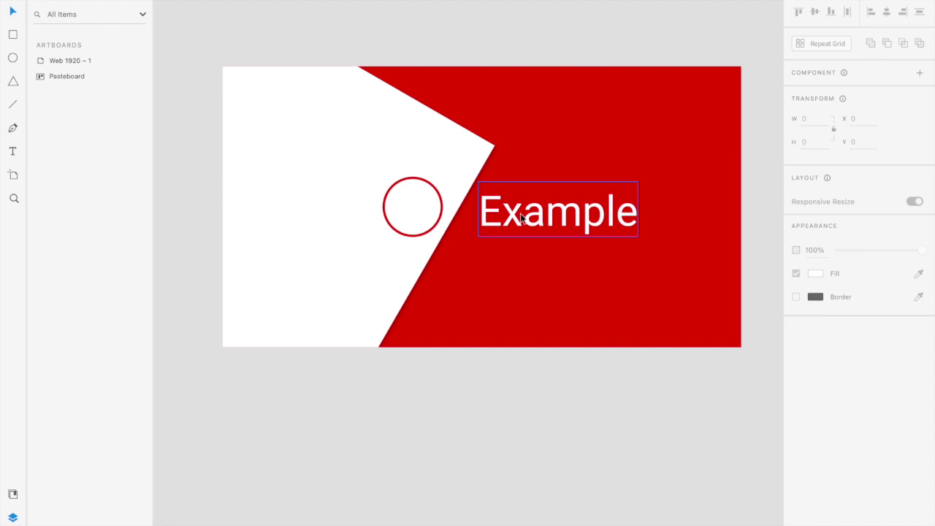
left_click(573, 127, "shift")
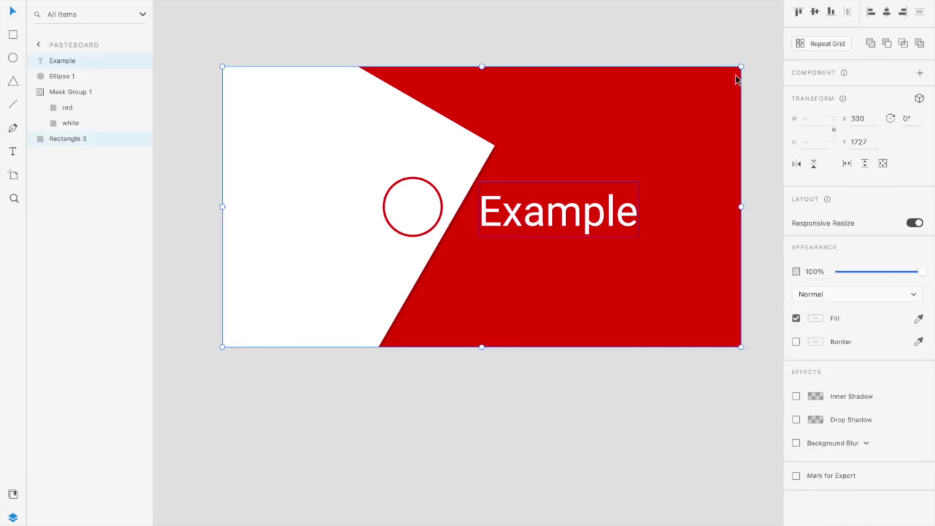
left_click(815, 12)
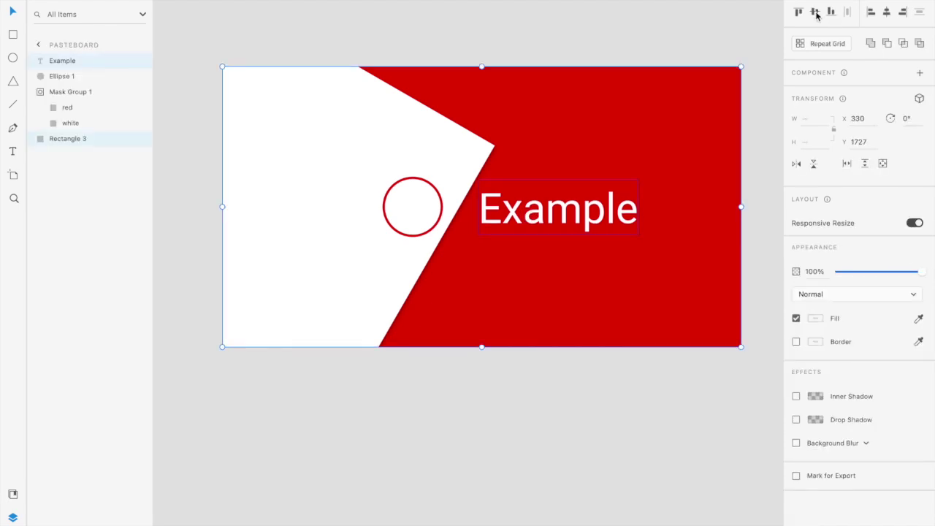
left_click(570, 427)
left_click(537, 216)
left_click_drag(537, 216, 529, 215)
Step: Duplicate the "Example" text and place the copy directly below the original
left_click(415, 215)
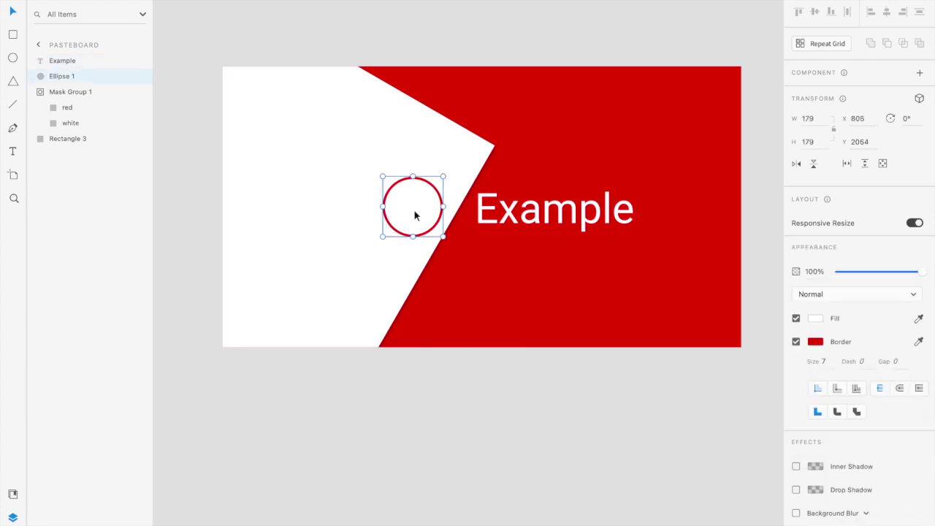
left_click(494, 217)
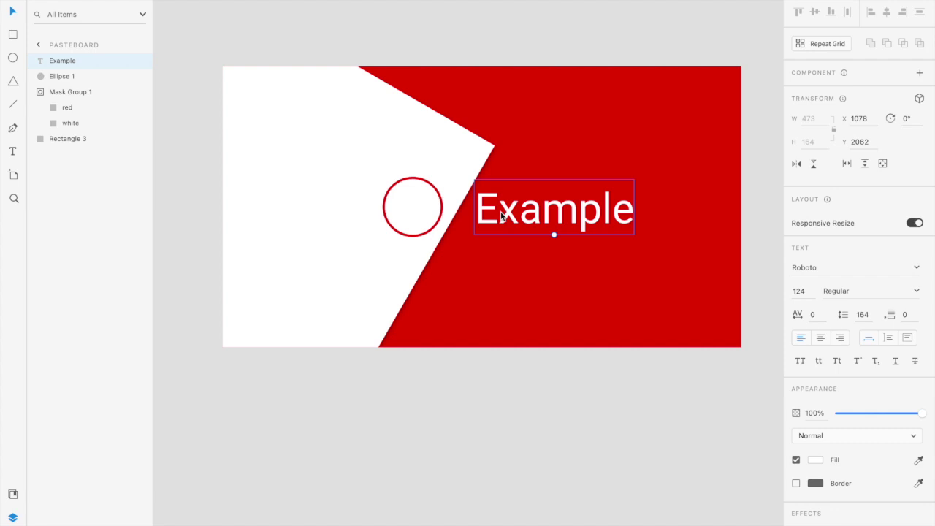
right_click(502, 215)
left_click(522, 232)
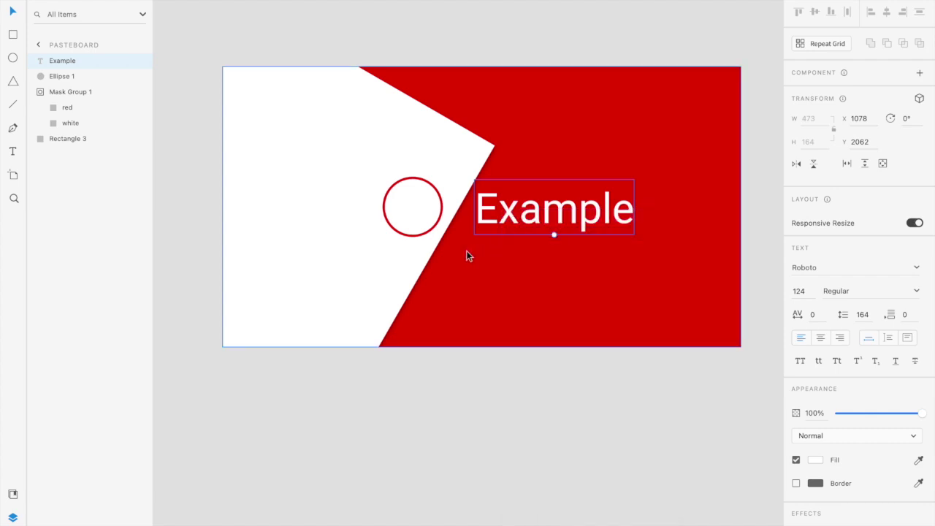
right_click(463, 250)
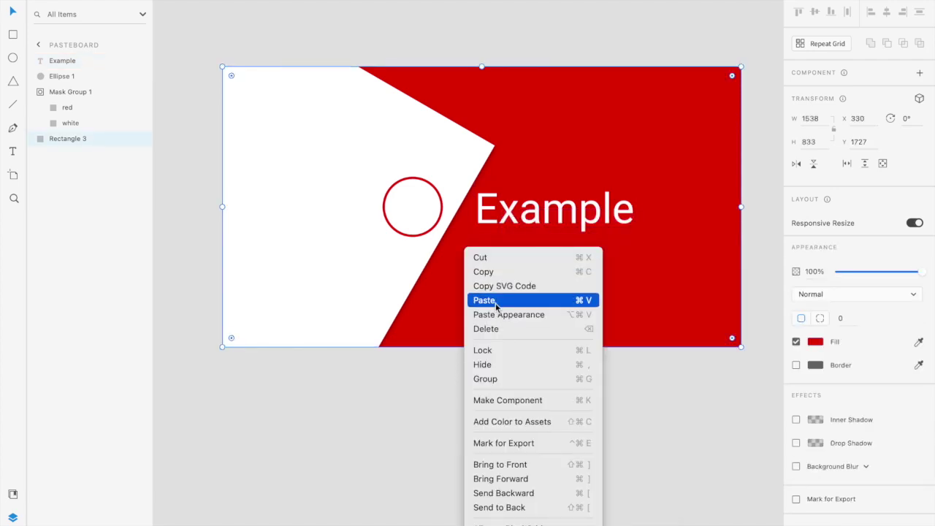
left_click(496, 307)
left_click_drag(535, 221, 521, 265)
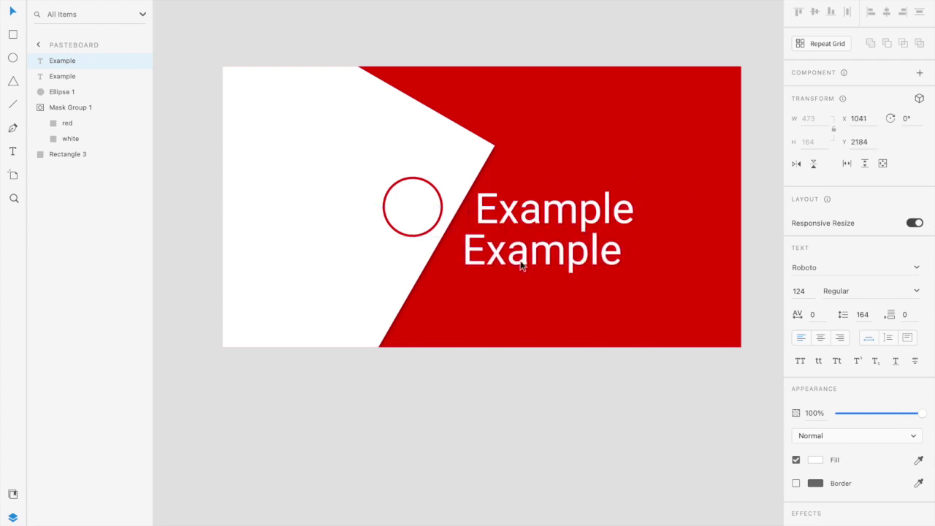
Step: Change the duplicated text below the title to "EX"
double_click(522, 265)
key("Right")
type("\\")
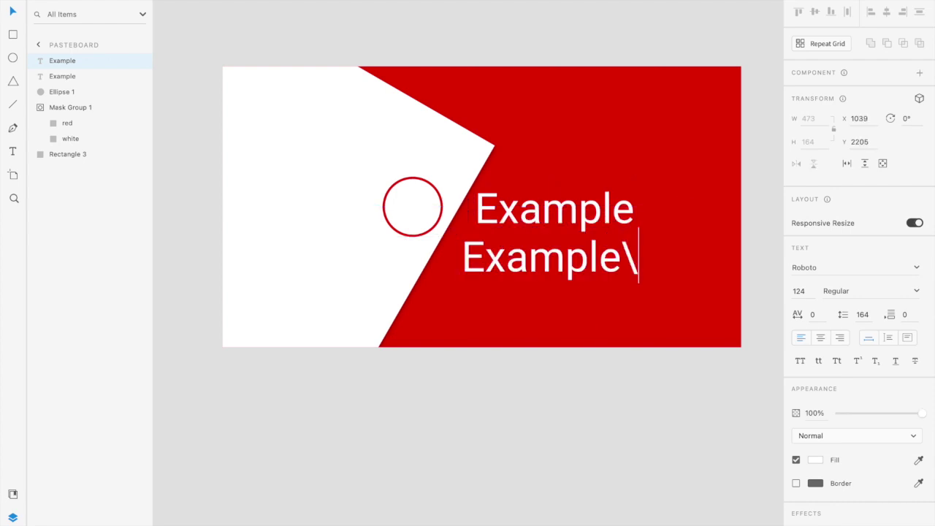
key("BackSpace")
key("BackSpace")
key("BackSpace")
key("BackSpace")
key("BackSpace")
key("BackSpace")
key("BackSpace")
type("X")
key("Escape")
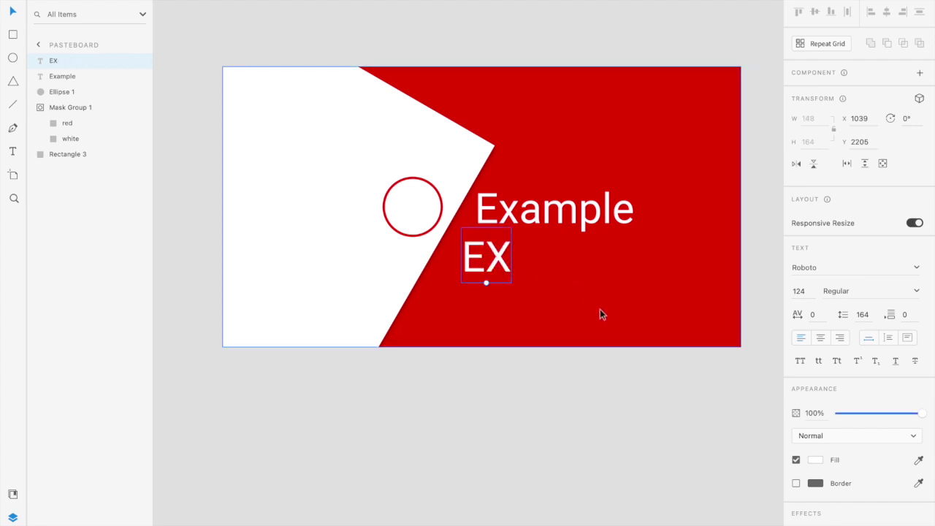
Step: Move the "EX" text beside the circle and recolour its fill with the red sampled from the background
left_click_drag(458, 262, 409, 251)
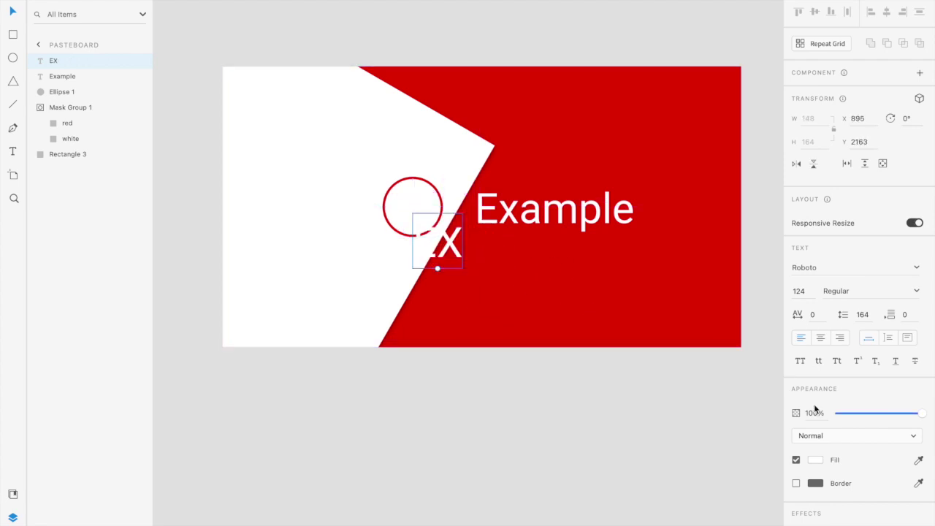
left_click(816, 460)
left_click(788, 504)
left_click(563, 294)
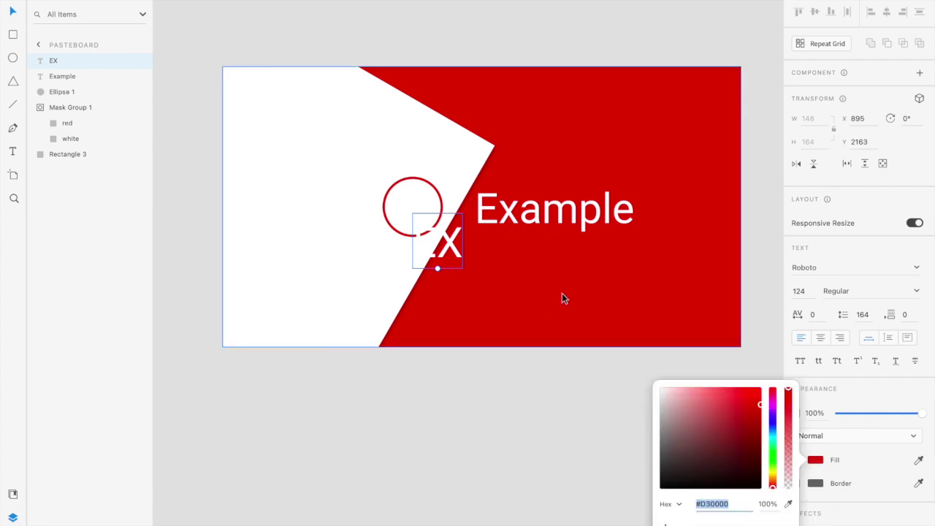
Step: Reduce the "EX" text to size 77, place it inside the circle and vertically centre the two objects
left_click(425, 249)
left_click_drag(425, 248, 413, 211)
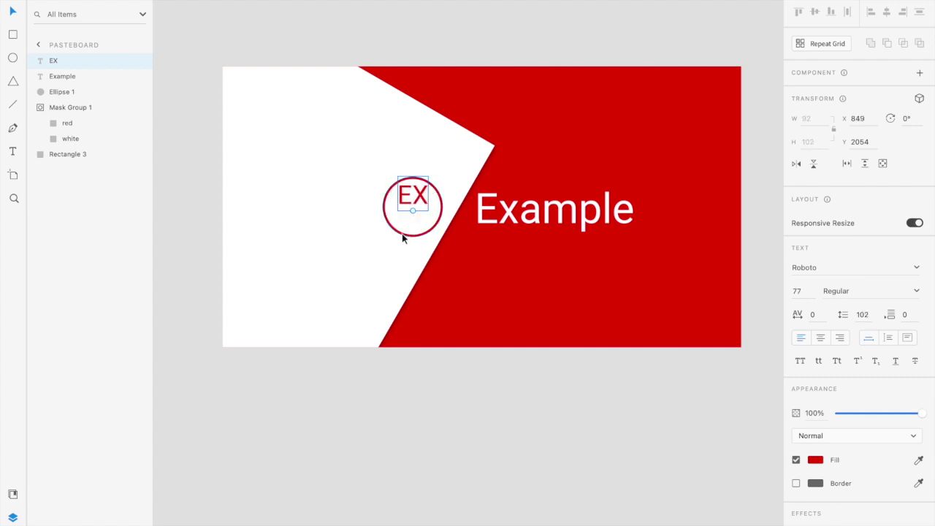
left_click(402, 236, "shift")
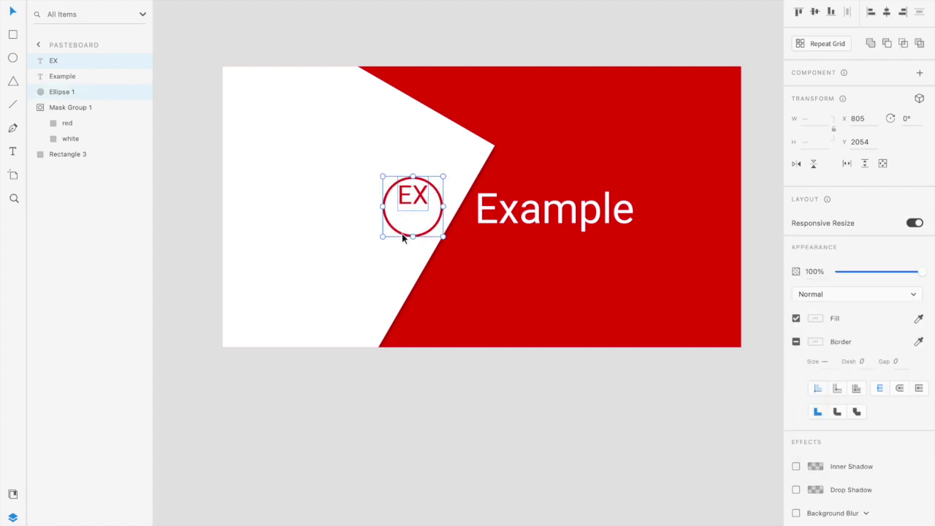
left_click(816, 14)
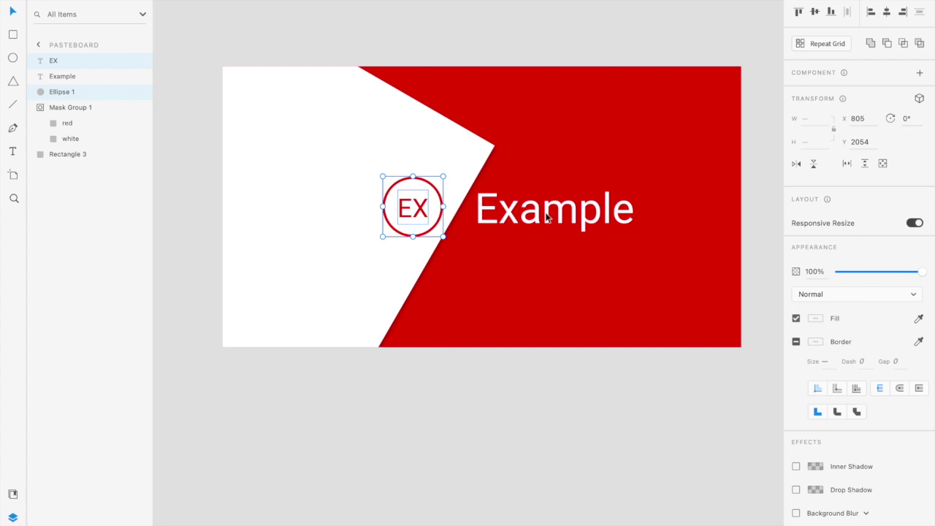
left_click(499, 272)
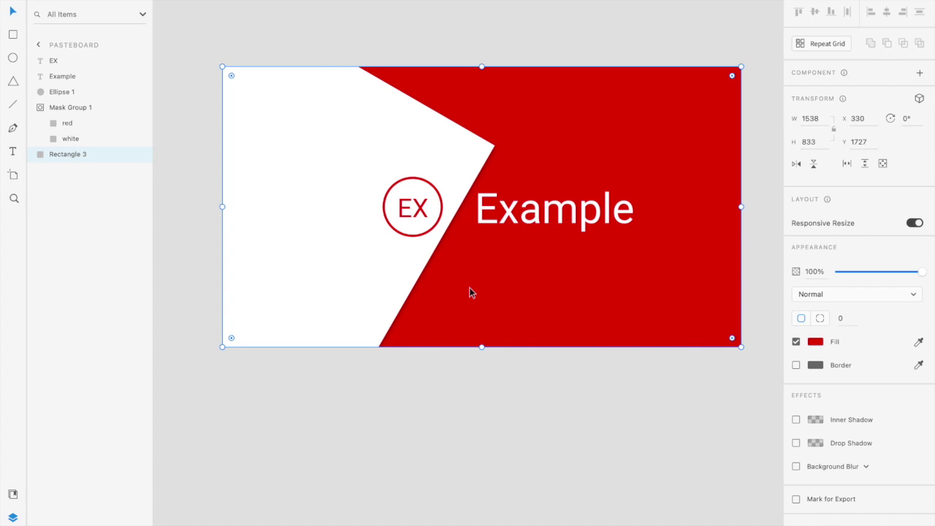
Step: Check the drop shadow offset, blur, colour and opacity of the white shape inside the mask group
left_click(481, 431)
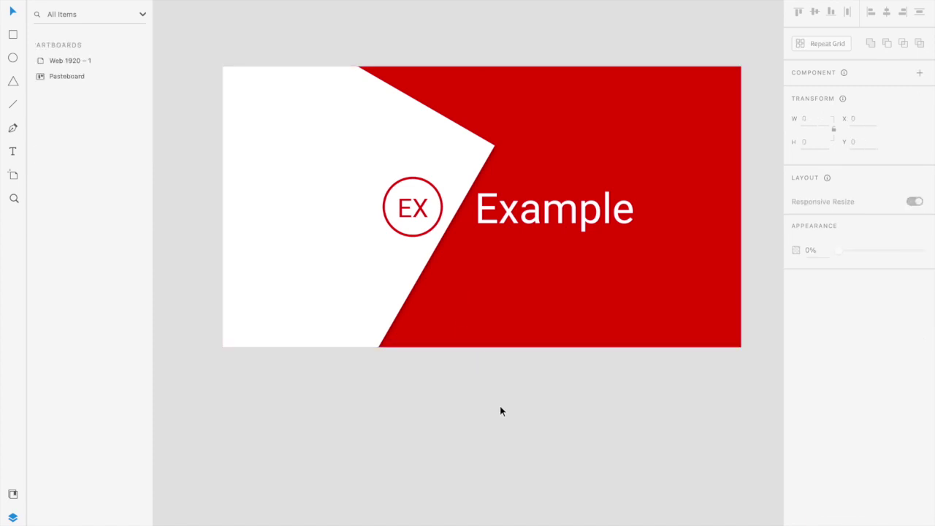
left_click(554, 206)
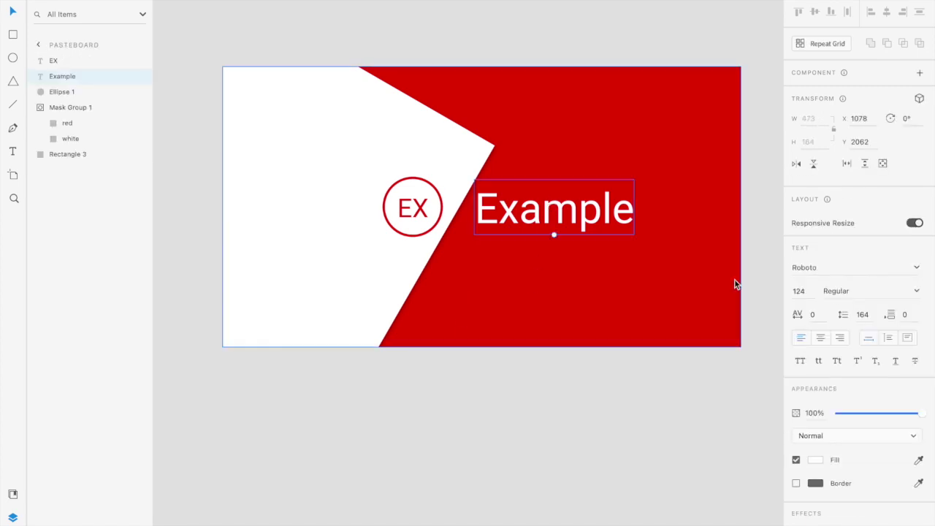
scroll(855, 485, "down", 1)
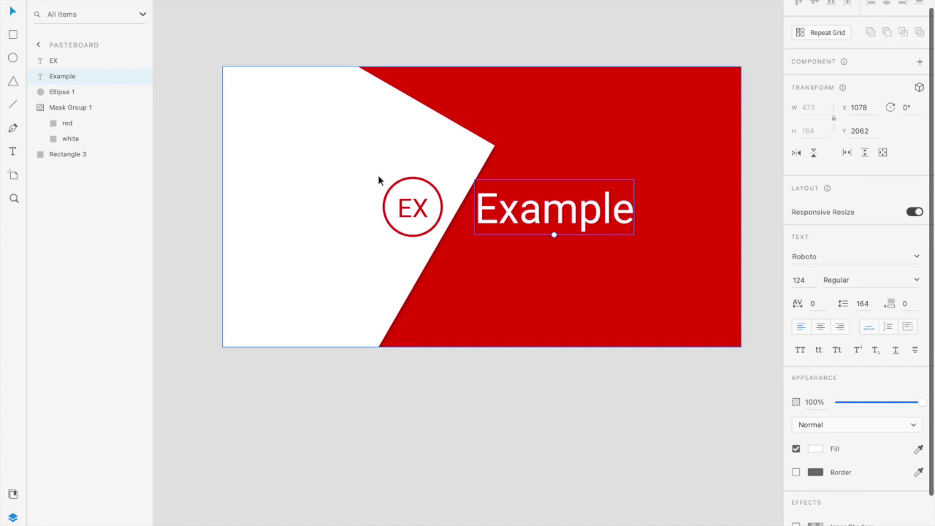
left_click(456, 149)
double_click(456, 154)
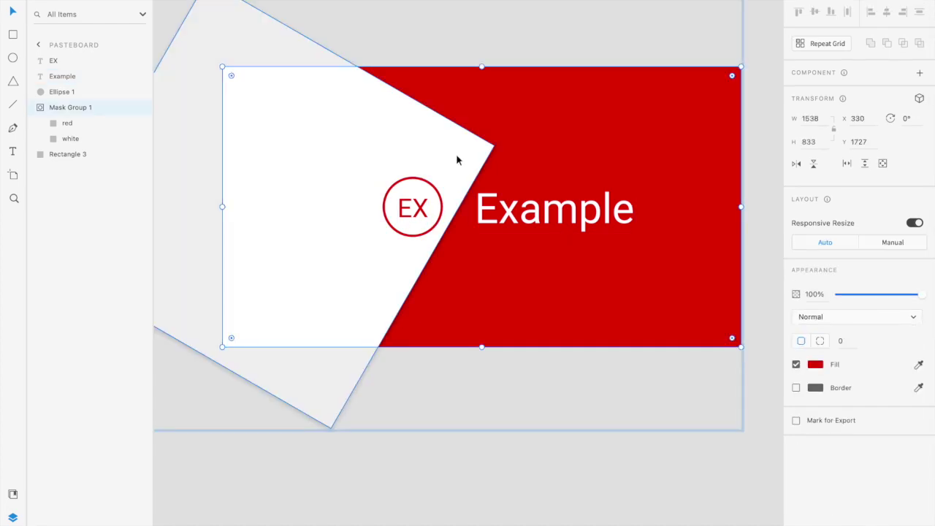
left_click(62, 137)
left_click(62, 137)
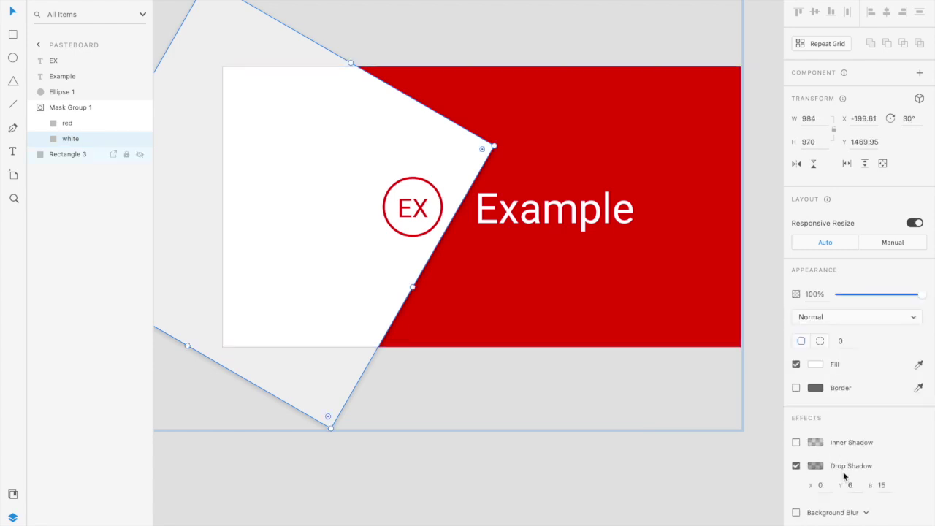
left_click(817, 467)
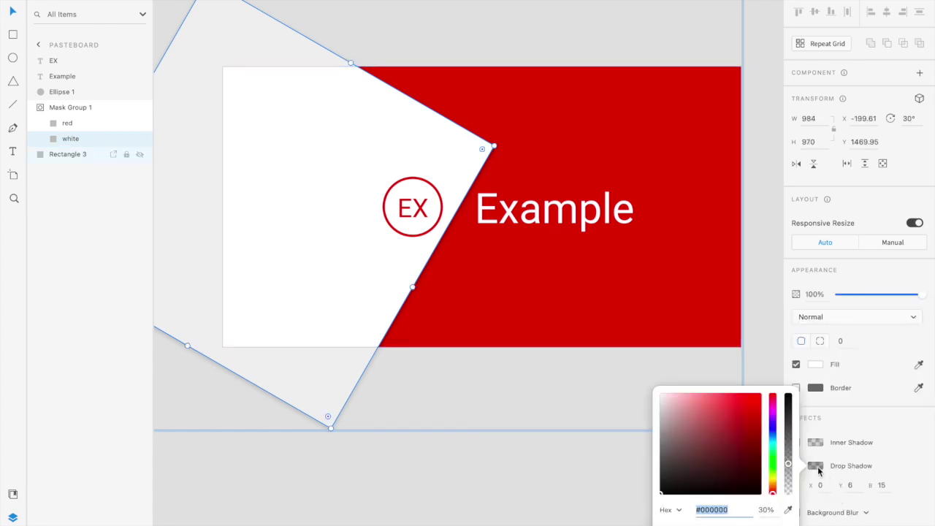
left_click(627, 449)
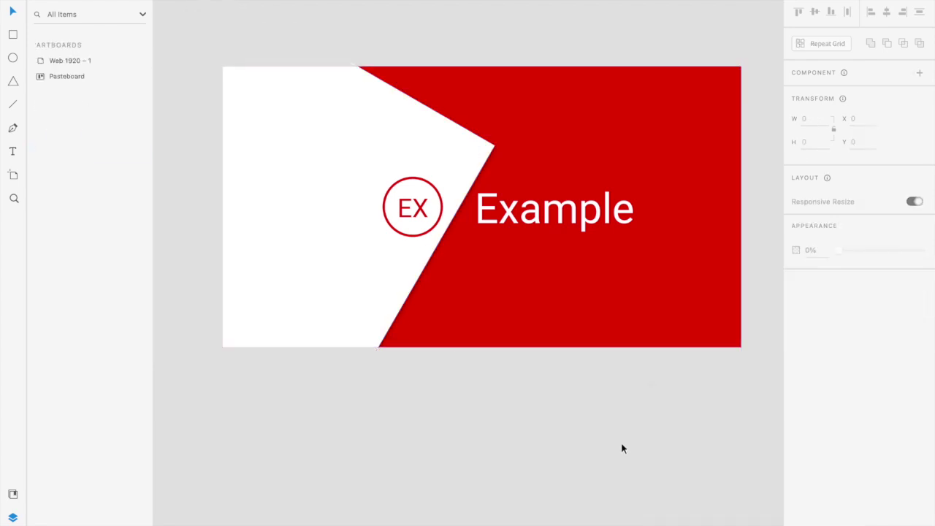
Step: Add a drop shadow to the "Example" text with Y offset 6, blur 15 and 30% opacity
left_click(555, 210)
scroll(815, 434, "down", 2)
left_click(796, 501)
left_click(852, 521)
type("6")
left_click(881, 520)
type("15")
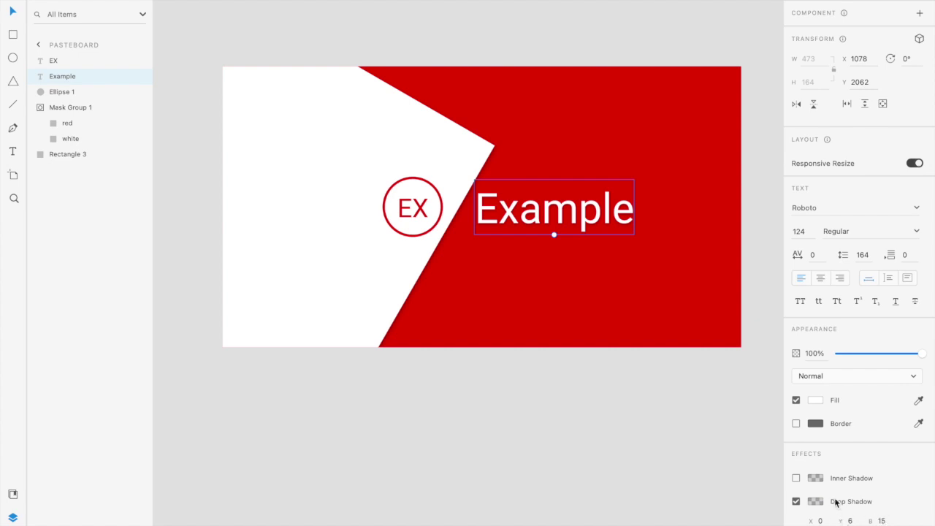
left_click(821, 502)
left_click(775, 511)
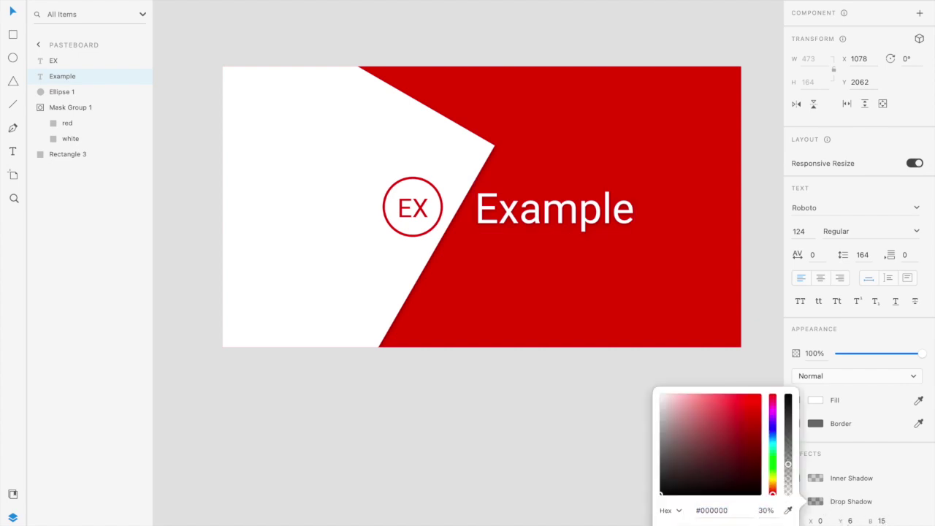
left_click(509, 412)
left_click(508, 412)
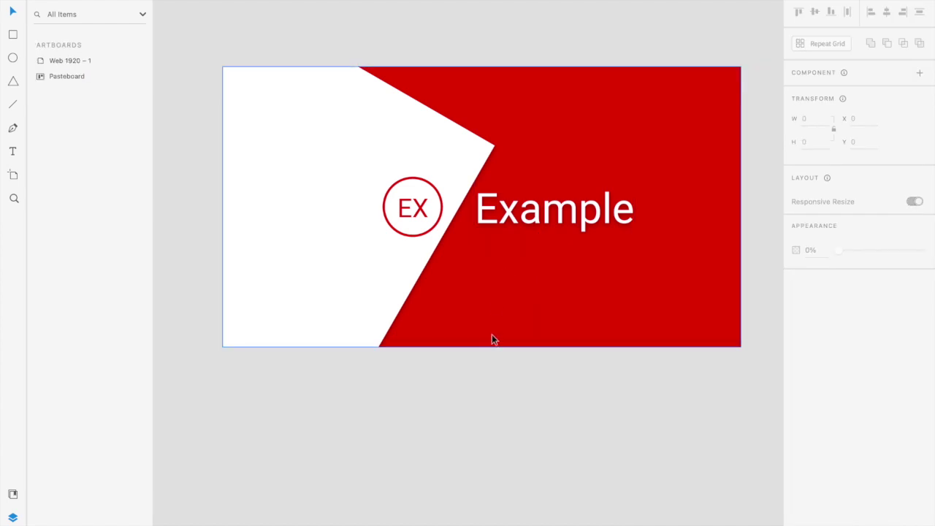
Step: Add a drop shadow to the red-outlined circle with Y offset 6 and 30% opacity
left_click(431, 226)
left_click(797, 490)
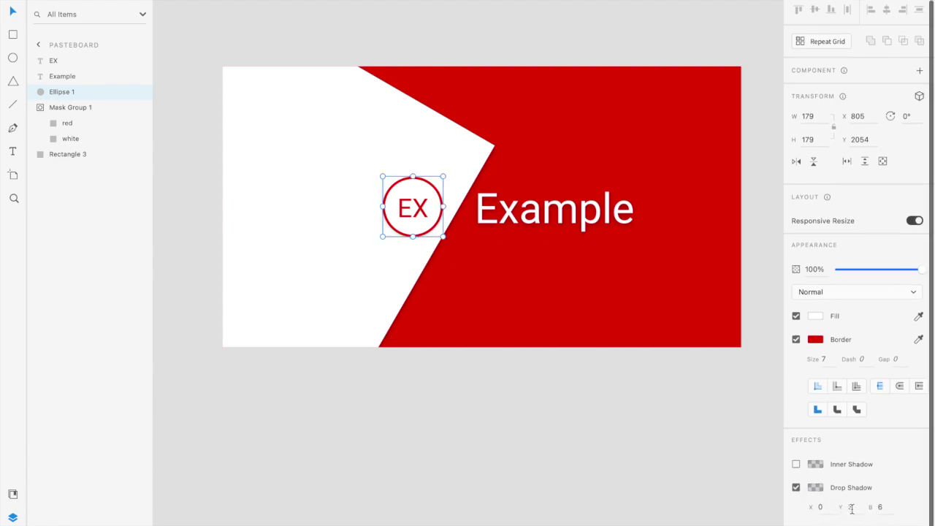
left_click(879, 507)
type("0")
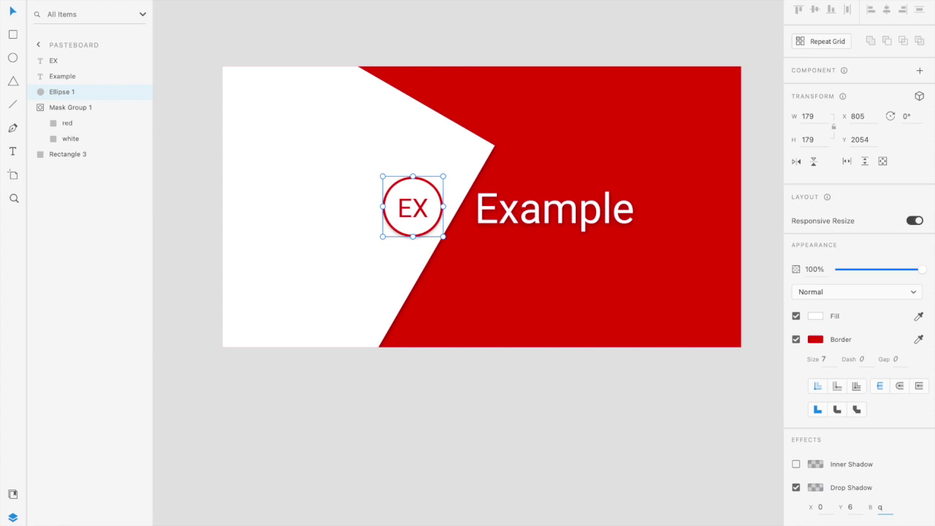
left_click(816, 492)
left_click(764, 511)
type("30")
left_click(512, 394)
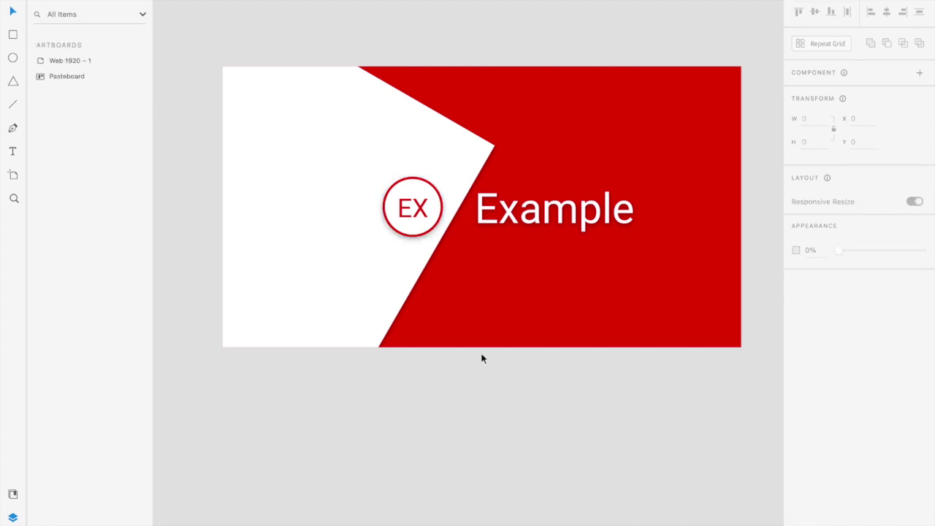
Step: Add a drop shadow to the "EX" text with Y offset 6 and blur 15, and adjust the shadow's opacity
left_click(417, 211)
scroll(835, 487, "down", 1)
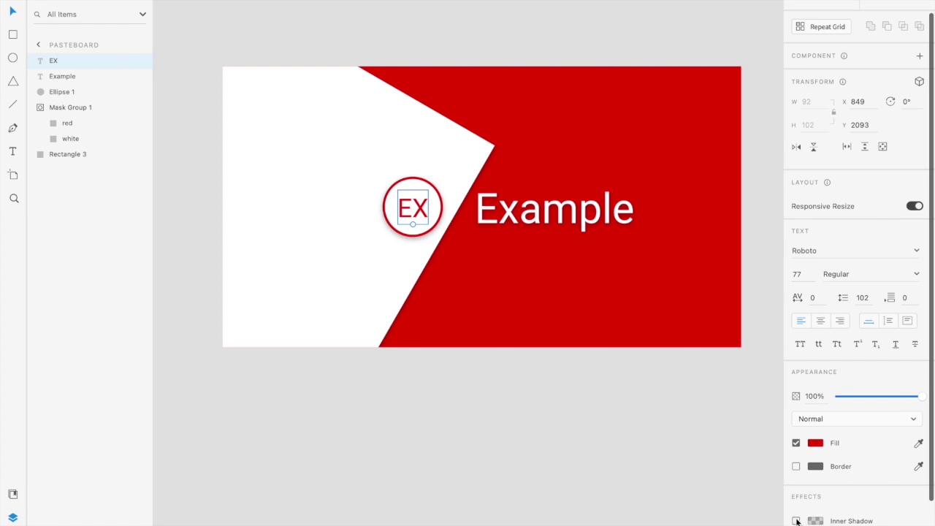
scroll(840, 516, "down", 3)
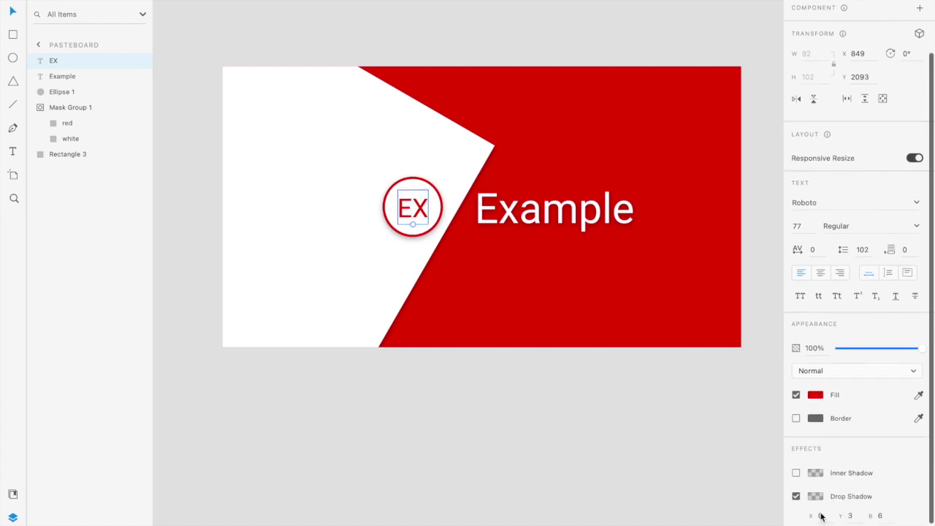
left_click_drag(840, 519, 853, 516)
left_click(887, 516)
type("15")
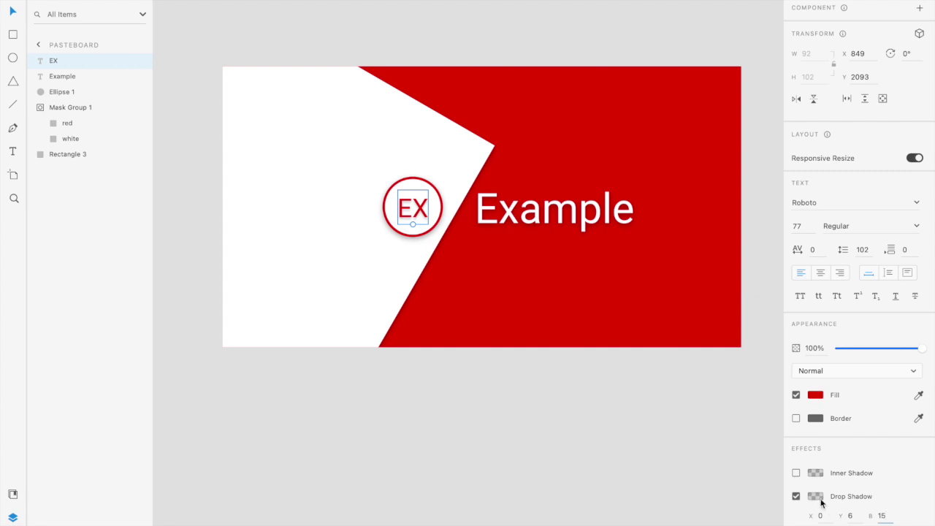
left_click(822, 503)
left_click(764, 511)
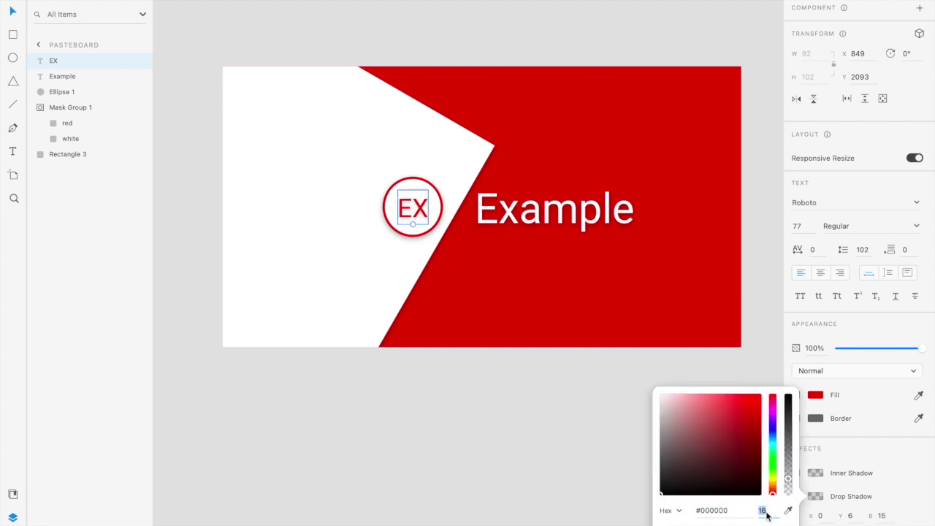
type("100")
key("Return")
left_click(574, 426)
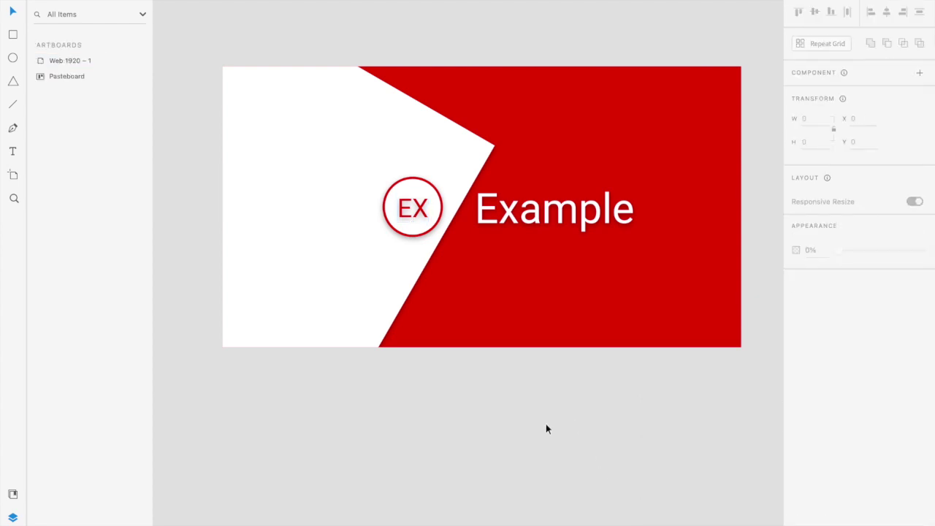
scroll(543, 378, "right", 2)
left_click(480, 316)
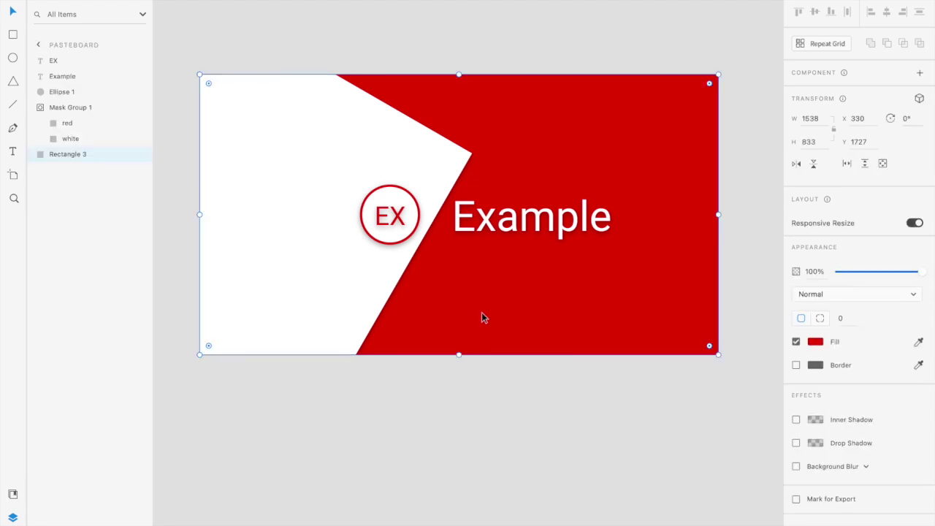
left_click(446, 403)
scroll(446, 406, "up", 1)
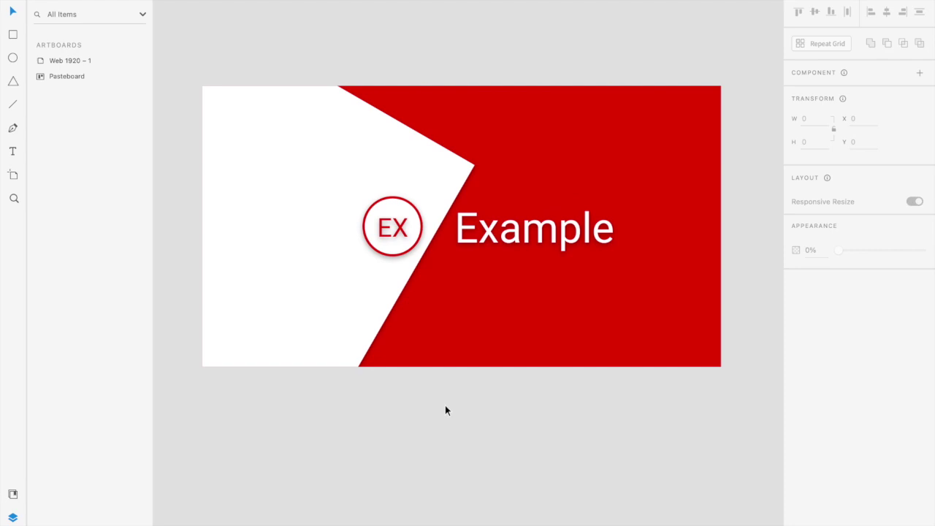
left_click(376, 179)
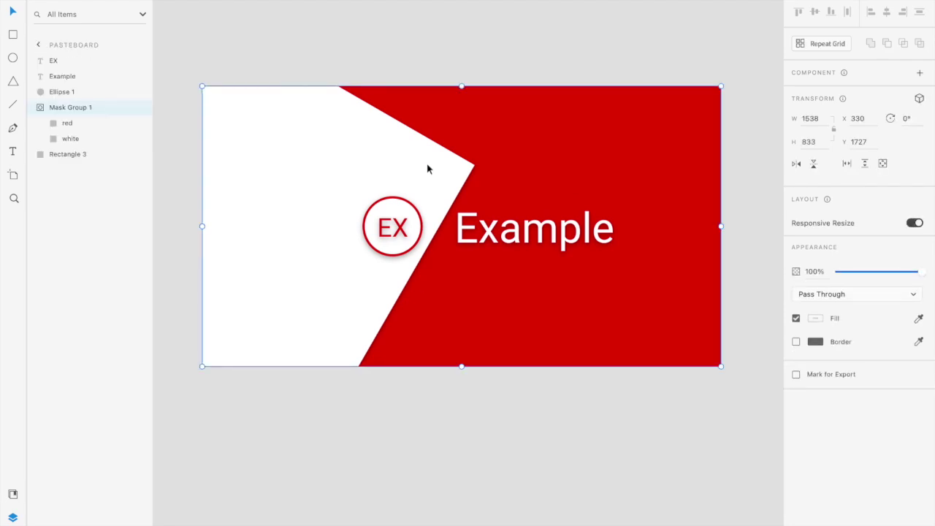
key("ctrl+s")
left_click(642, 442)
Step: Group all the banner elements: the background, mask group, circle and both texts
left_click_drag(292, 418, 531, 191)
right_click(487, 228)
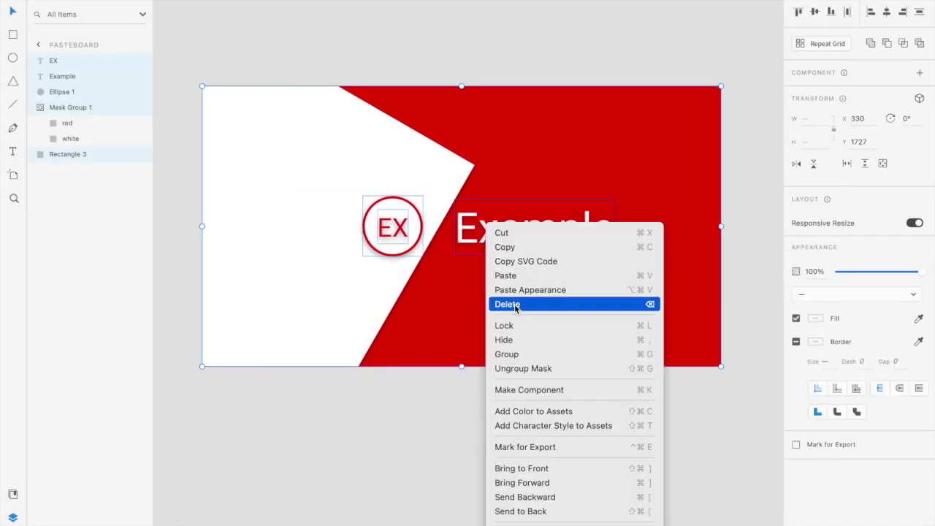
left_click(513, 355)
left_click(455, 400)
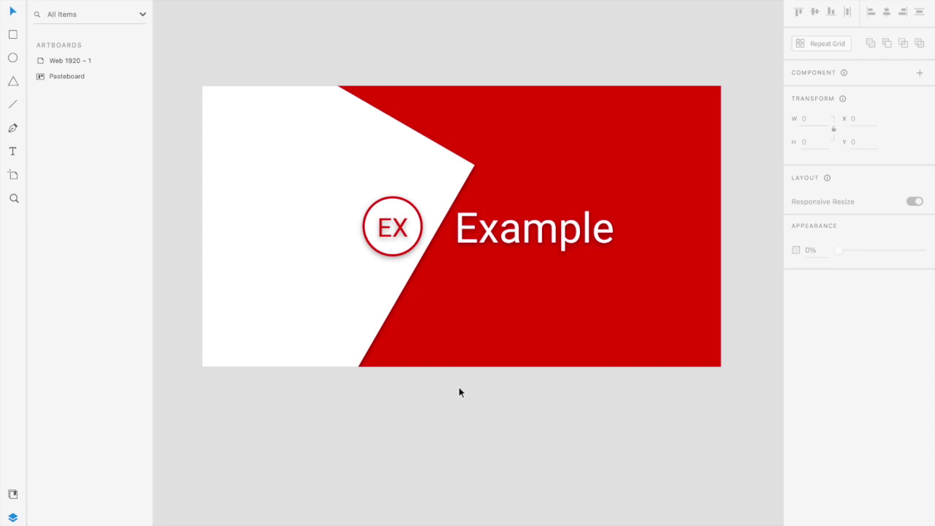
Step: Open the export settings for the banner group only and name the file "example"
left_click(475, 311)
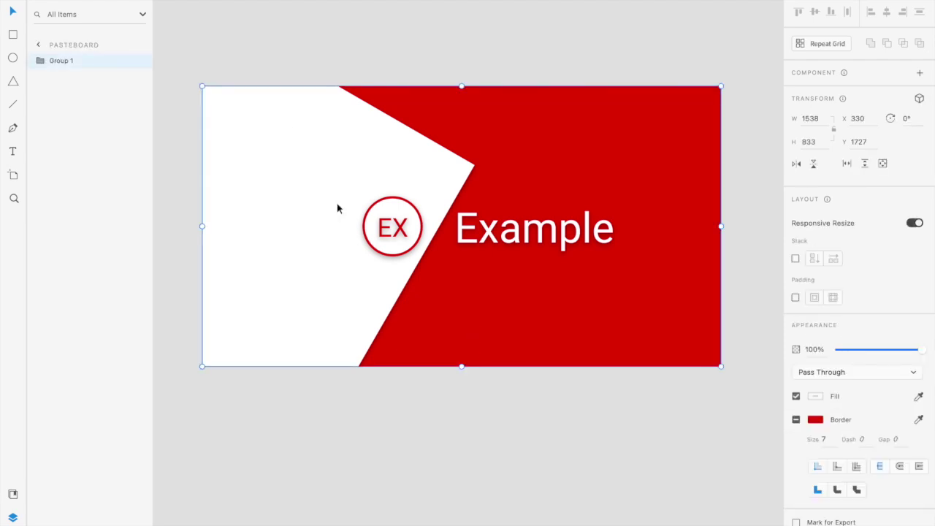
left_click(71, 3)
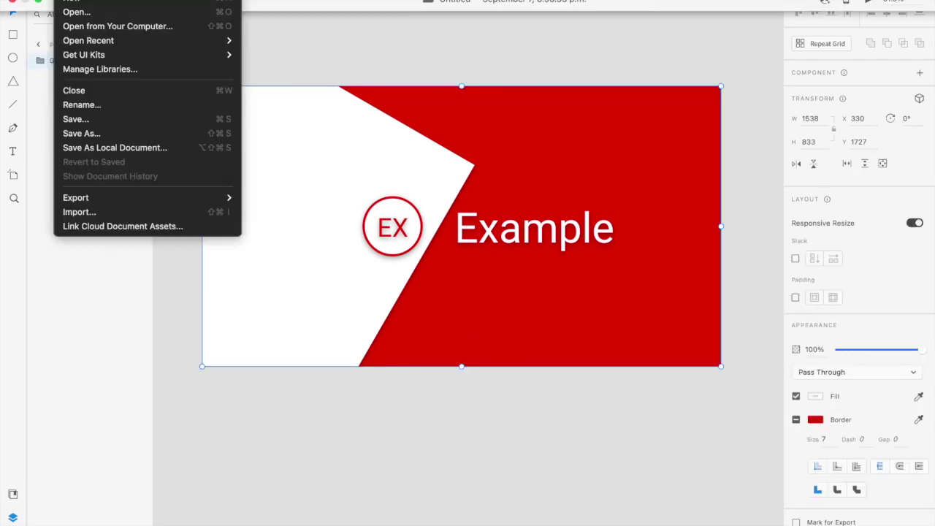
mouse_move(151, 202)
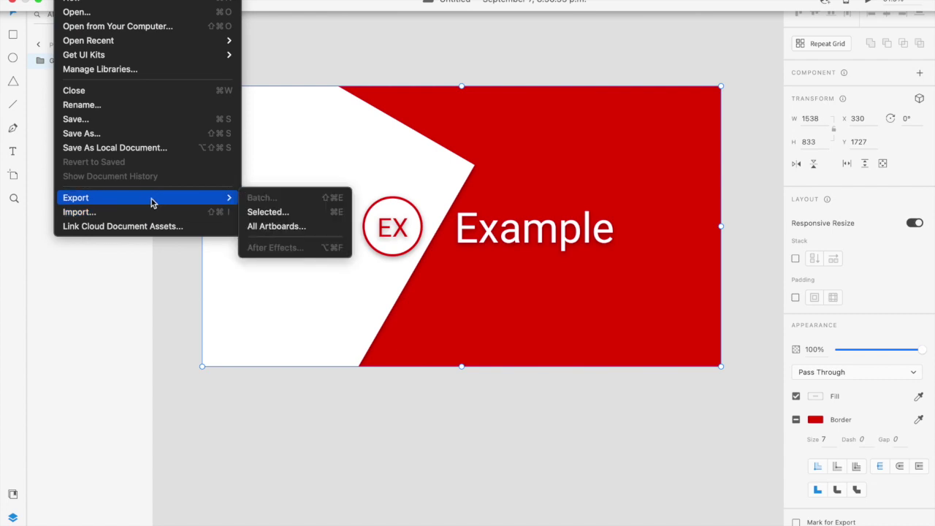
left_click(263, 215)
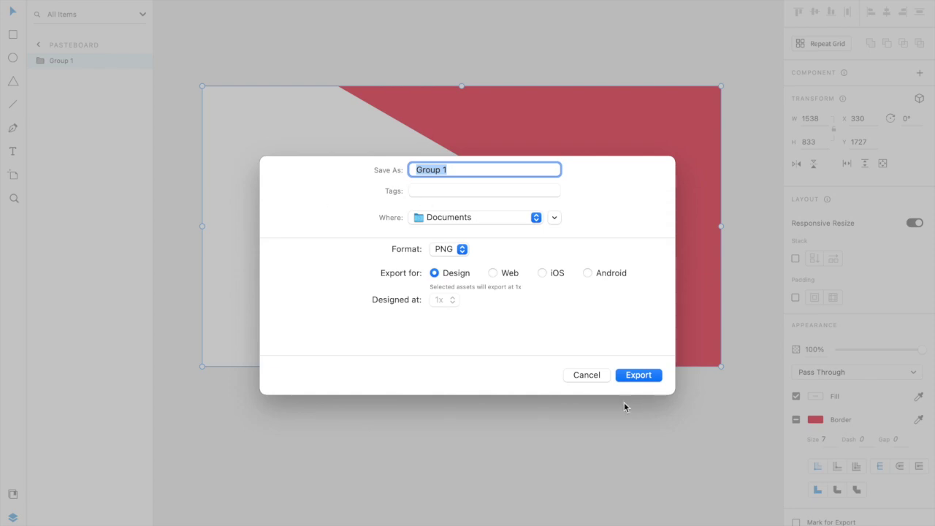
type("e")
key("BackSpace")
type("example")
Step: Export the banner group as a PNG for Design at 1x to the Documents folder
left_click(493, 273)
left_click(542, 273)
left_click(587, 272)
left_click(434, 272)
left_click(639, 376)
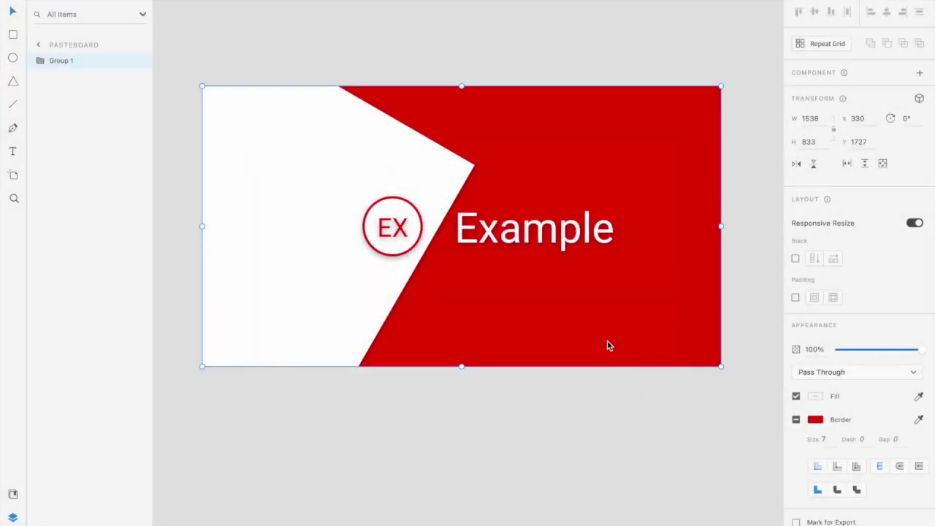